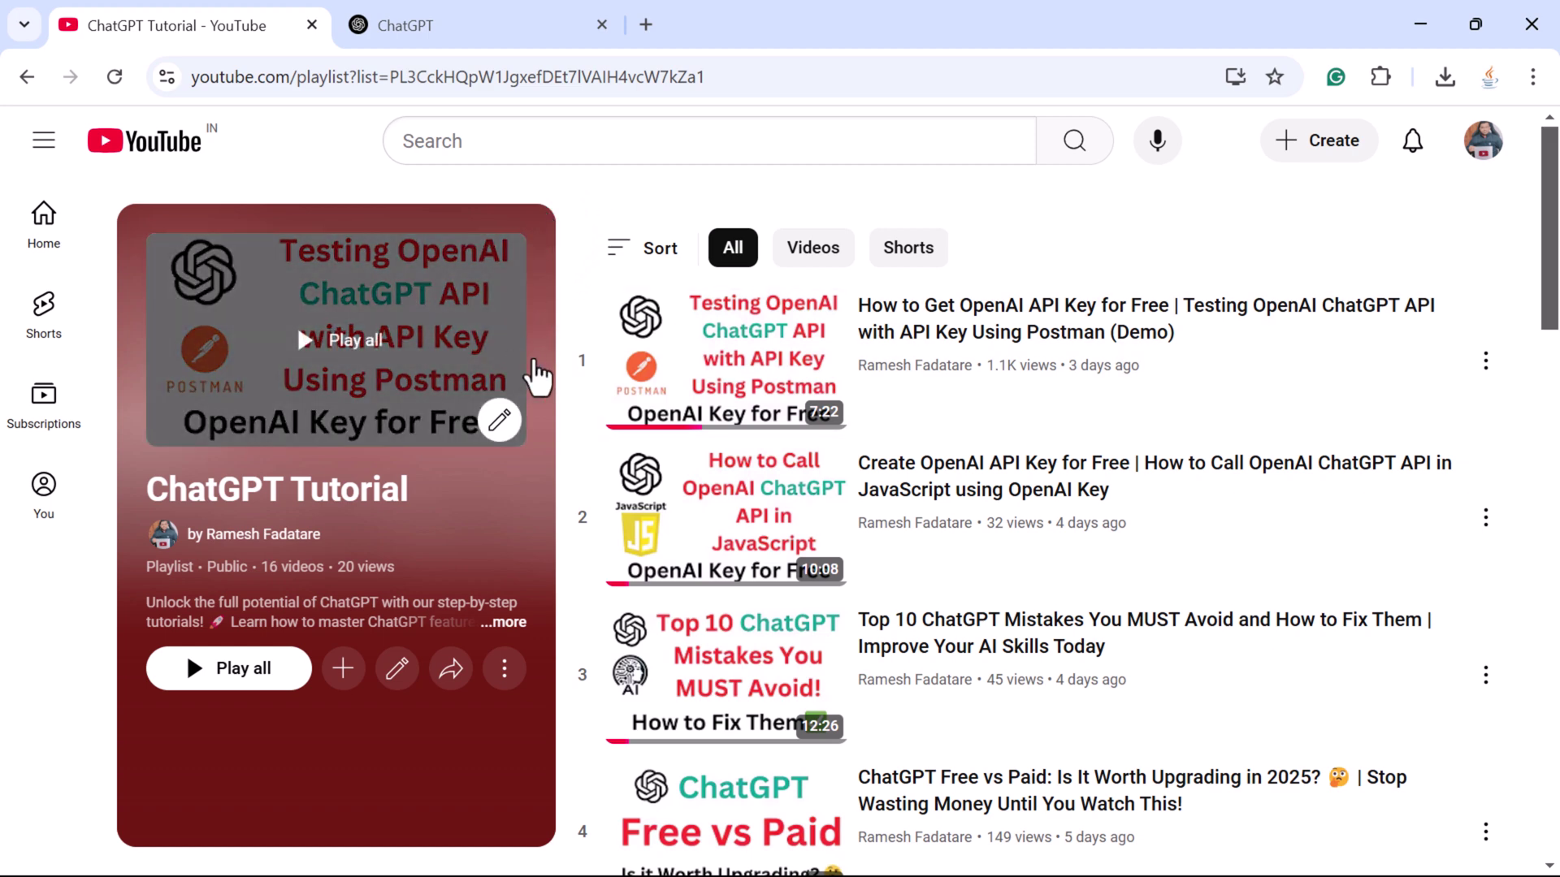
{"action": "scroll", "coordinate": [451, 480], "scroll_direction": "down", "scroll_amount": 1}
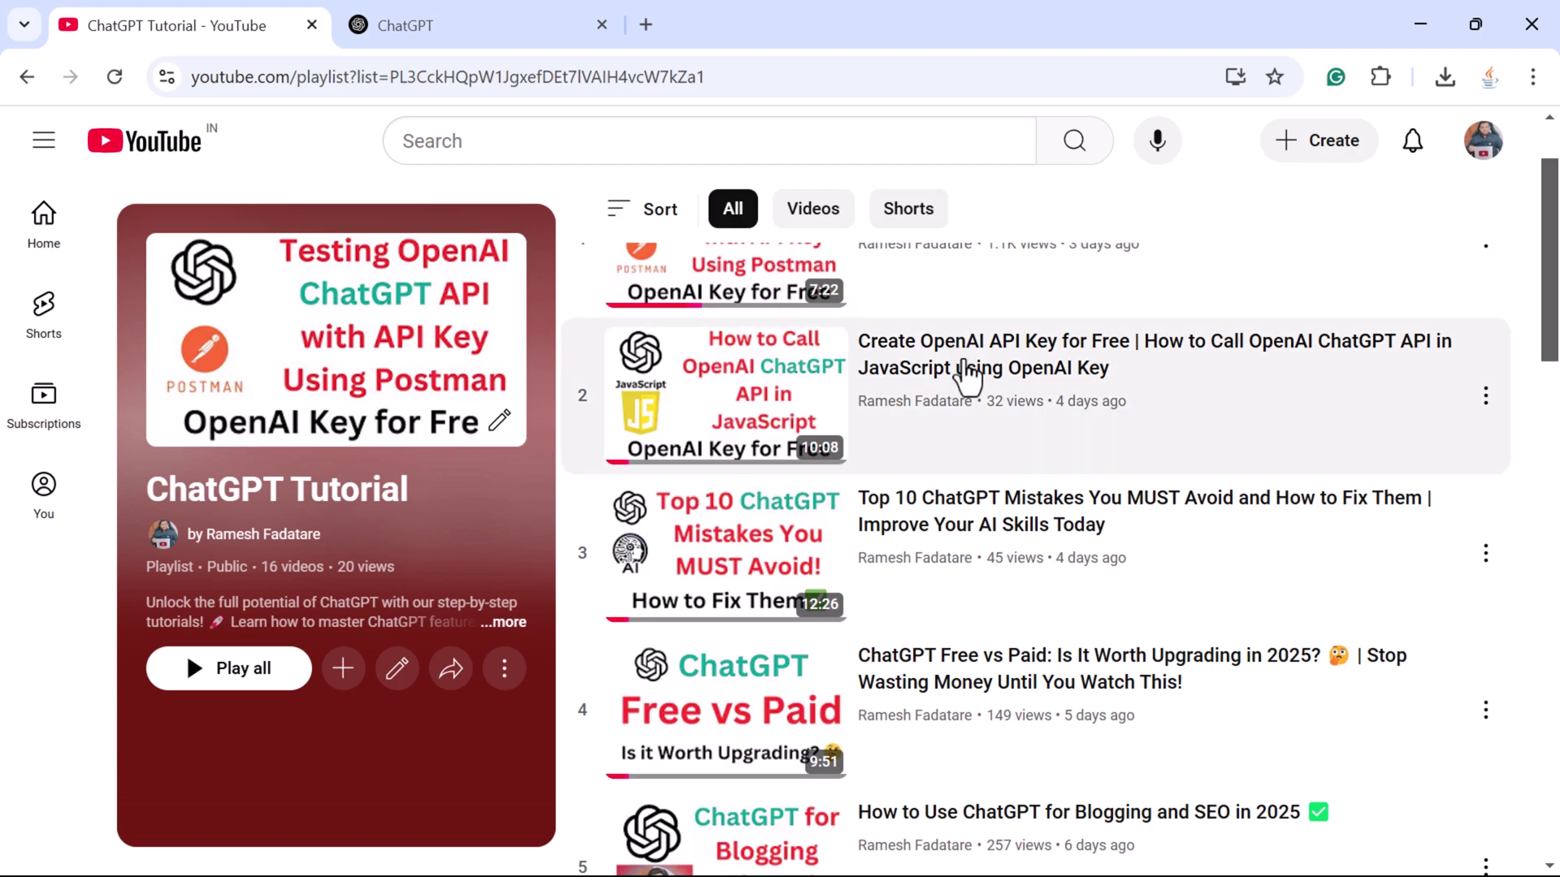
{"action": "scroll", "coordinate": [964, 390], "scroll_direction": "down", "scroll_amount": 9}
{"action": "scroll", "coordinate": [964, 465], "scroll_direction": "down", "scroll_amount": 5}
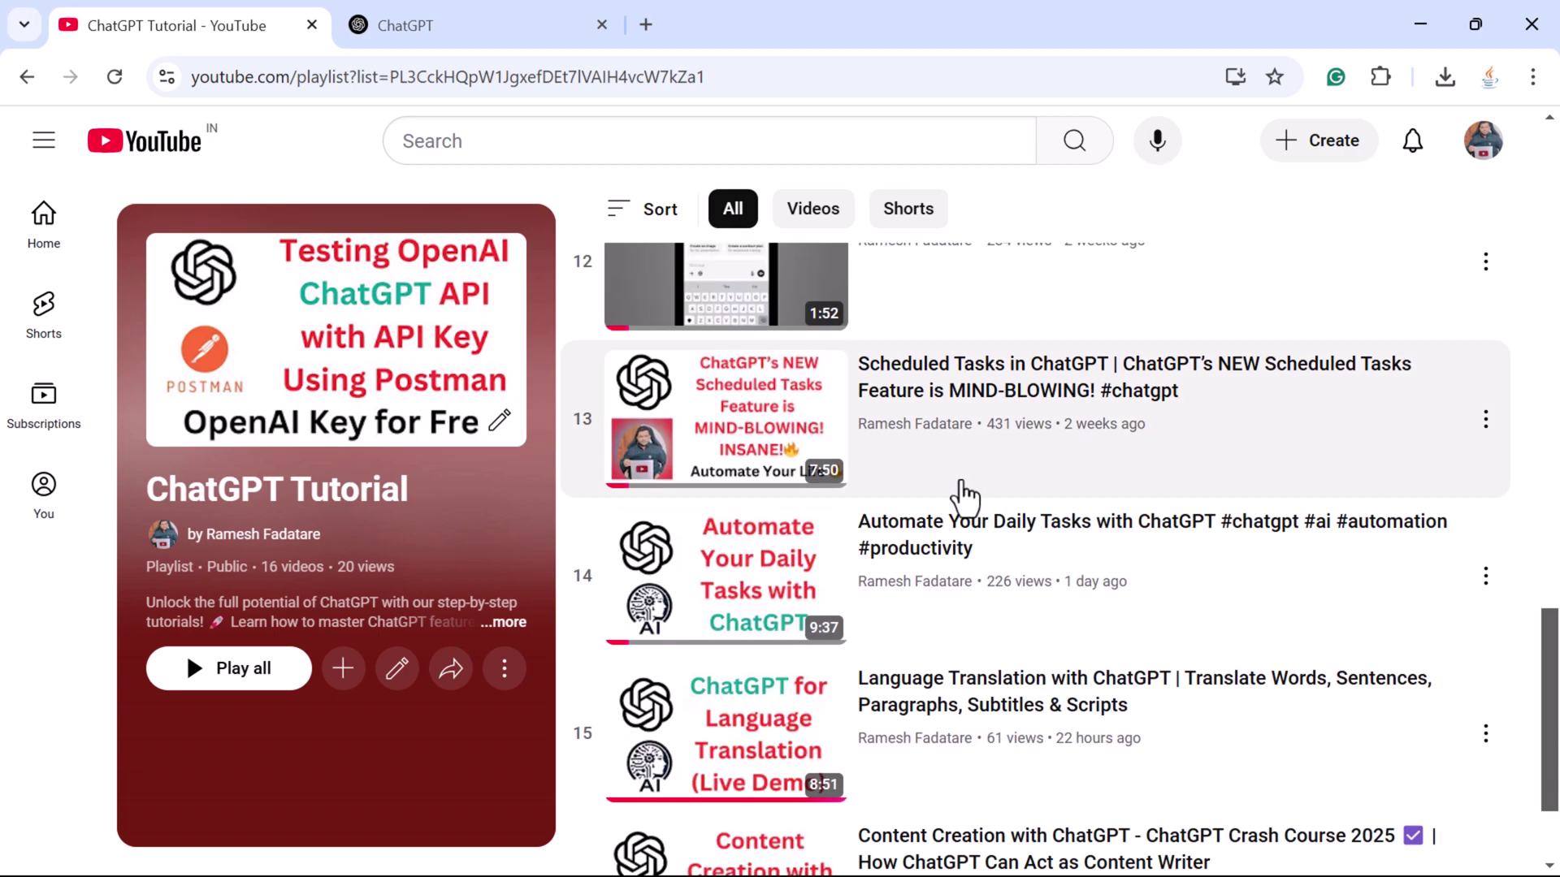
{"action": "scroll", "coordinate": [958, 496], "scroll_direction": "up", "scroll_amount": 6}
{"action": "scroll", "coordinate": [959, 532], "scroll_direction": "up", "scroll_amount": 9}
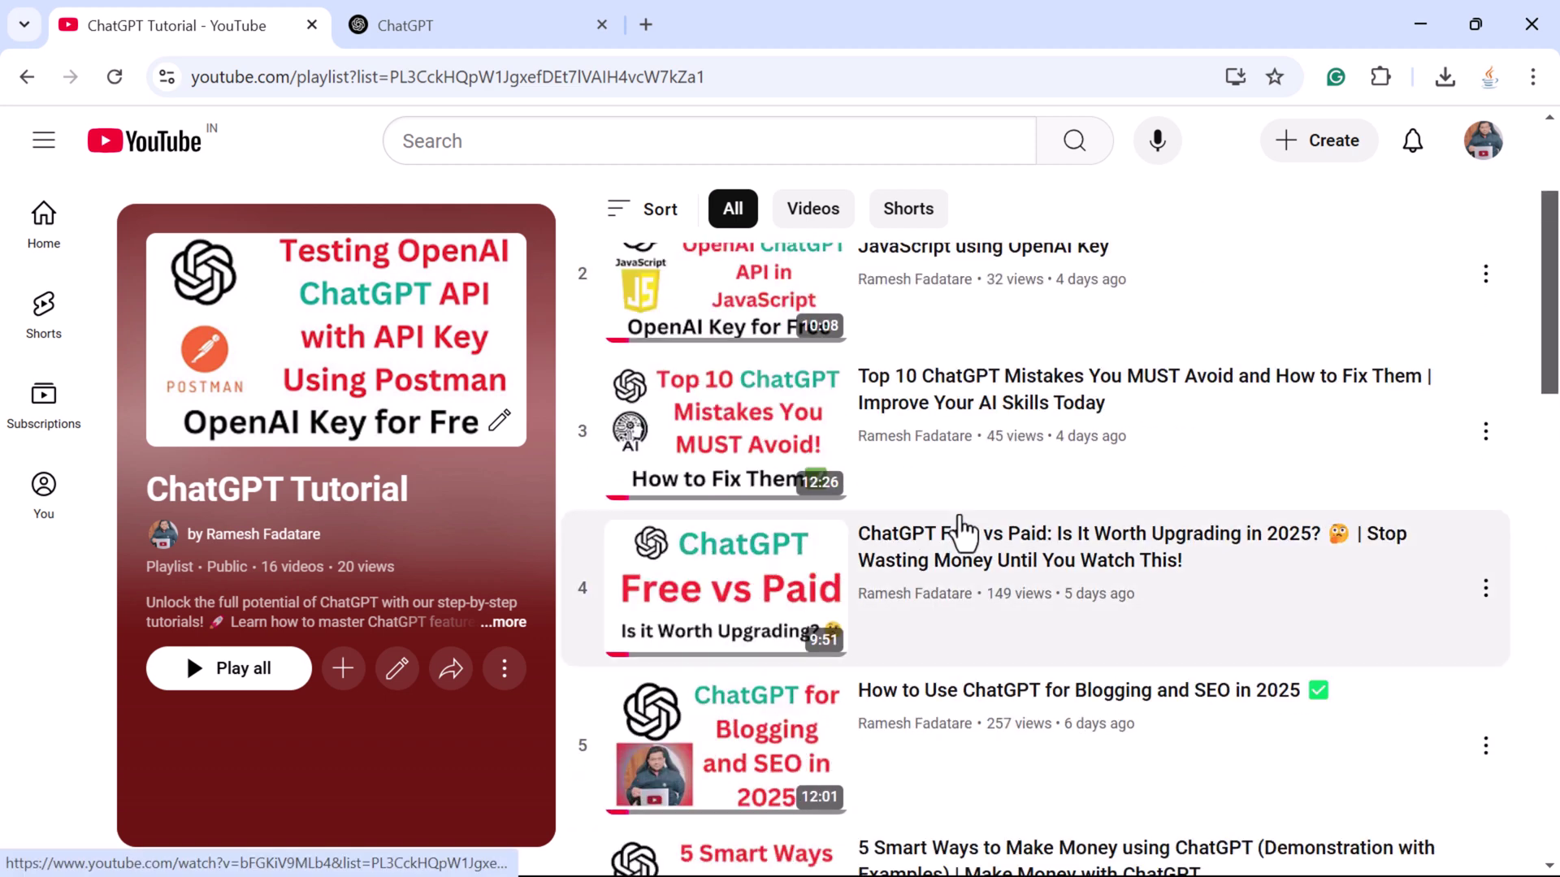
{"action": "scroll", "coordinate": [981, 442], "scroll_direction": "up", "scroll_amount": 2}
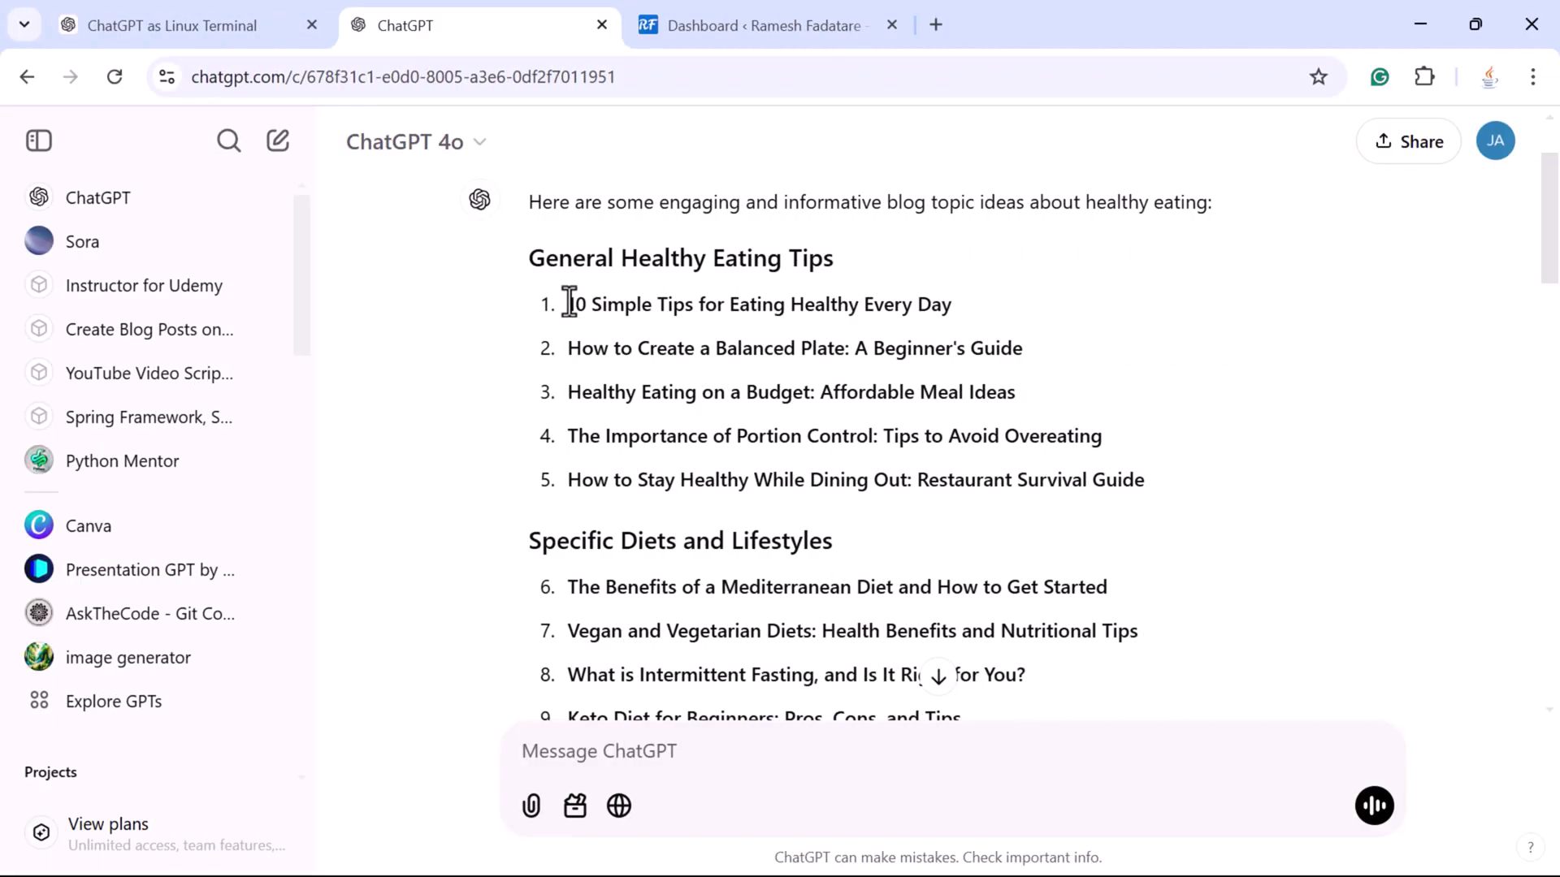
Copy the topic '10 Simple Tips for Eating Healthy Every Day' and start a prompt 'Write a blog post on'
{"action": "left_click_drag", "start_coordinate": [578, 304], "coordinate": [947, 304]}
{"action": "key", "text": "ctrl+c"}
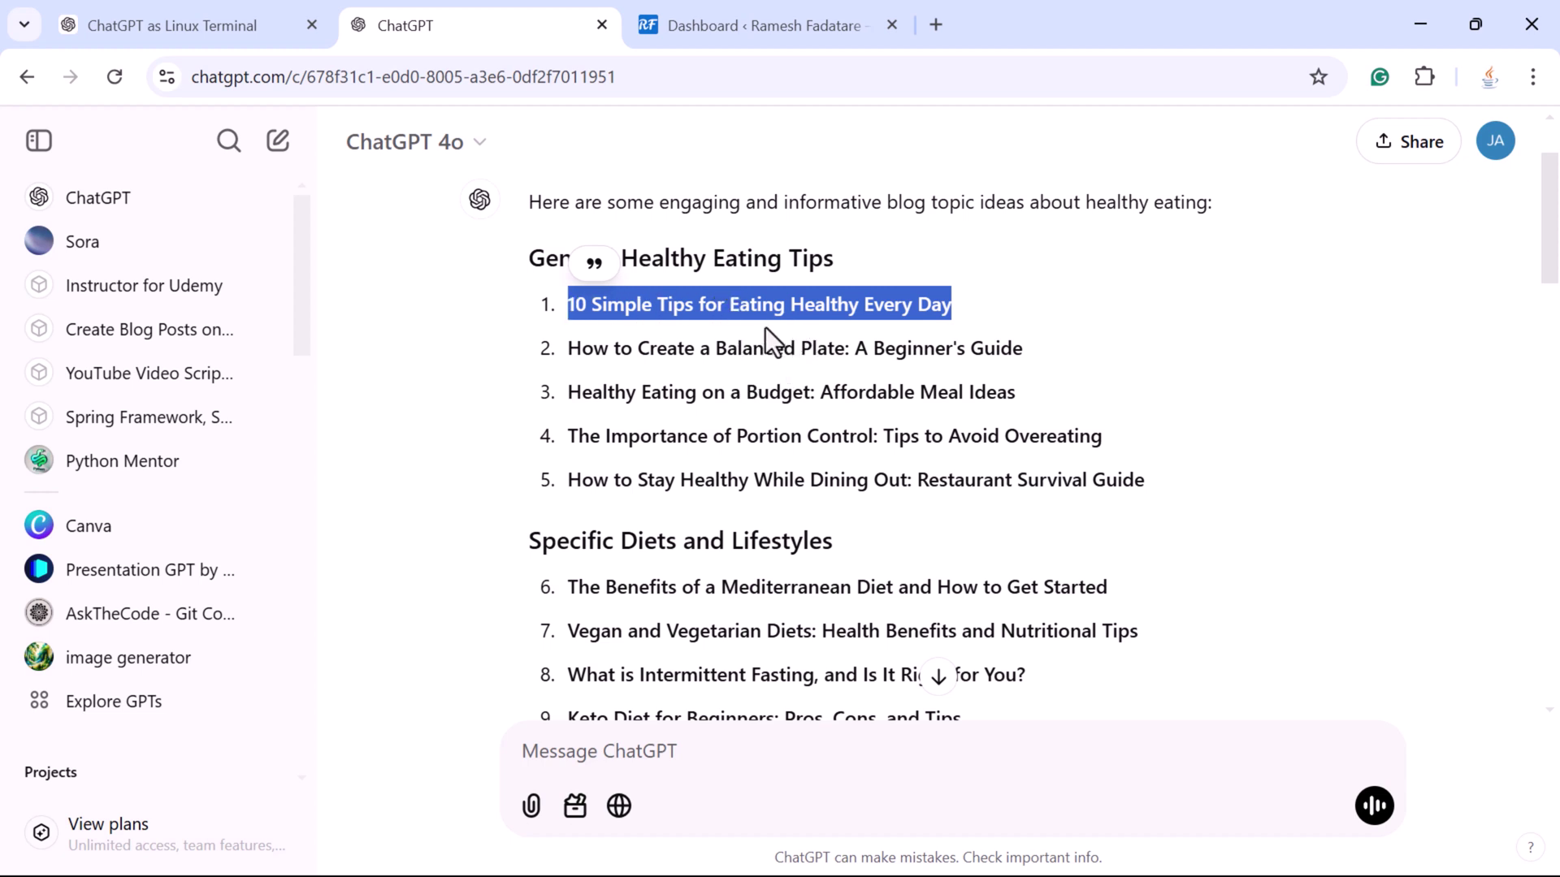
{"action": "left_click", "coordinate": [679, 752]}
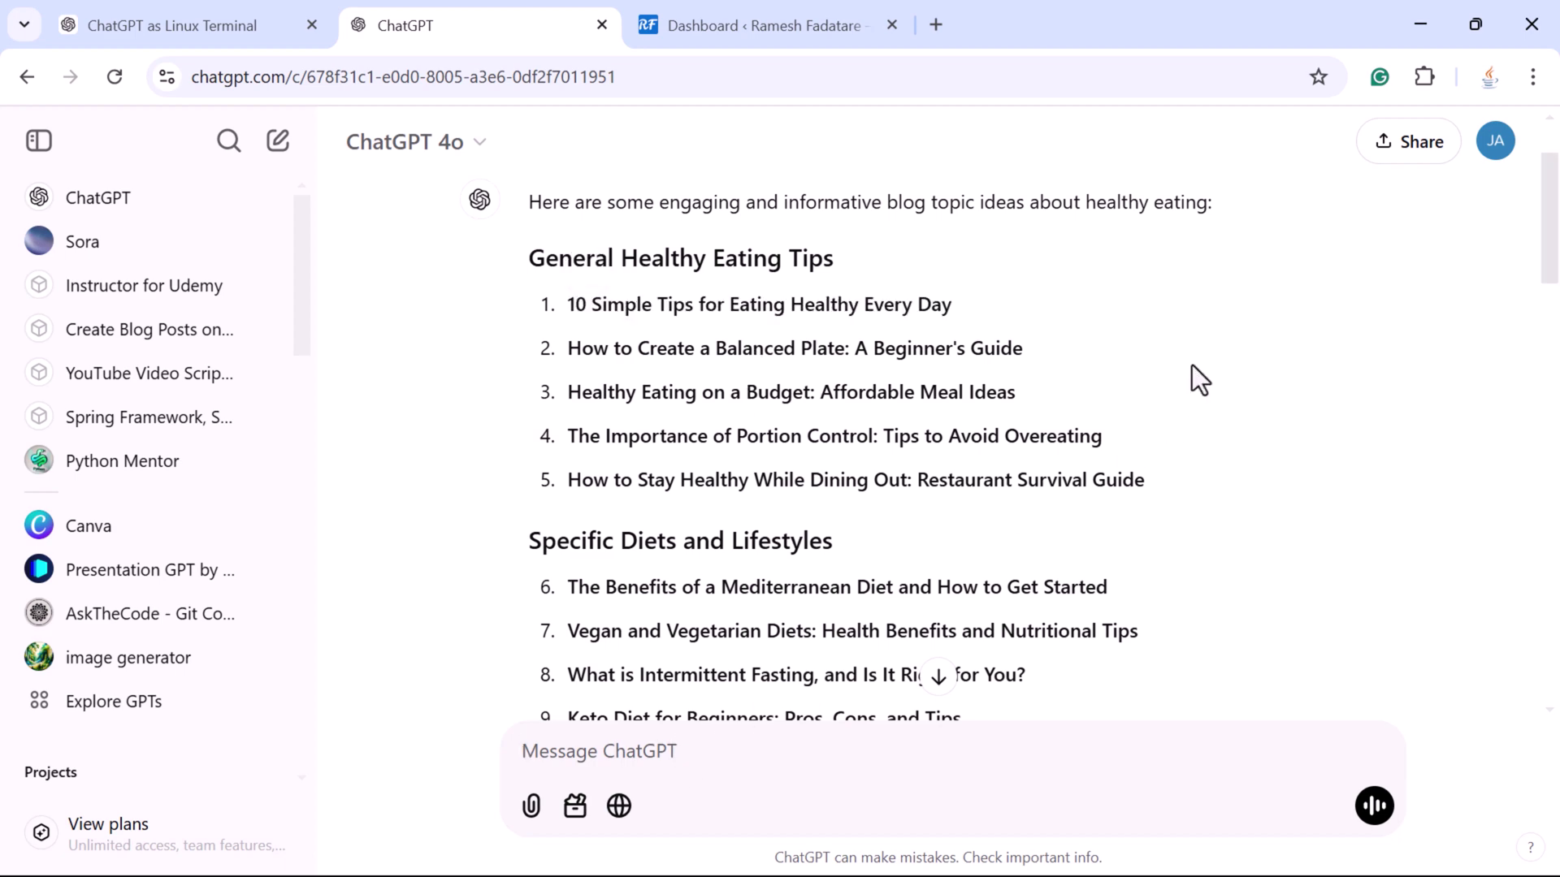
{"action": "type", "text": "Write a blog post on"}
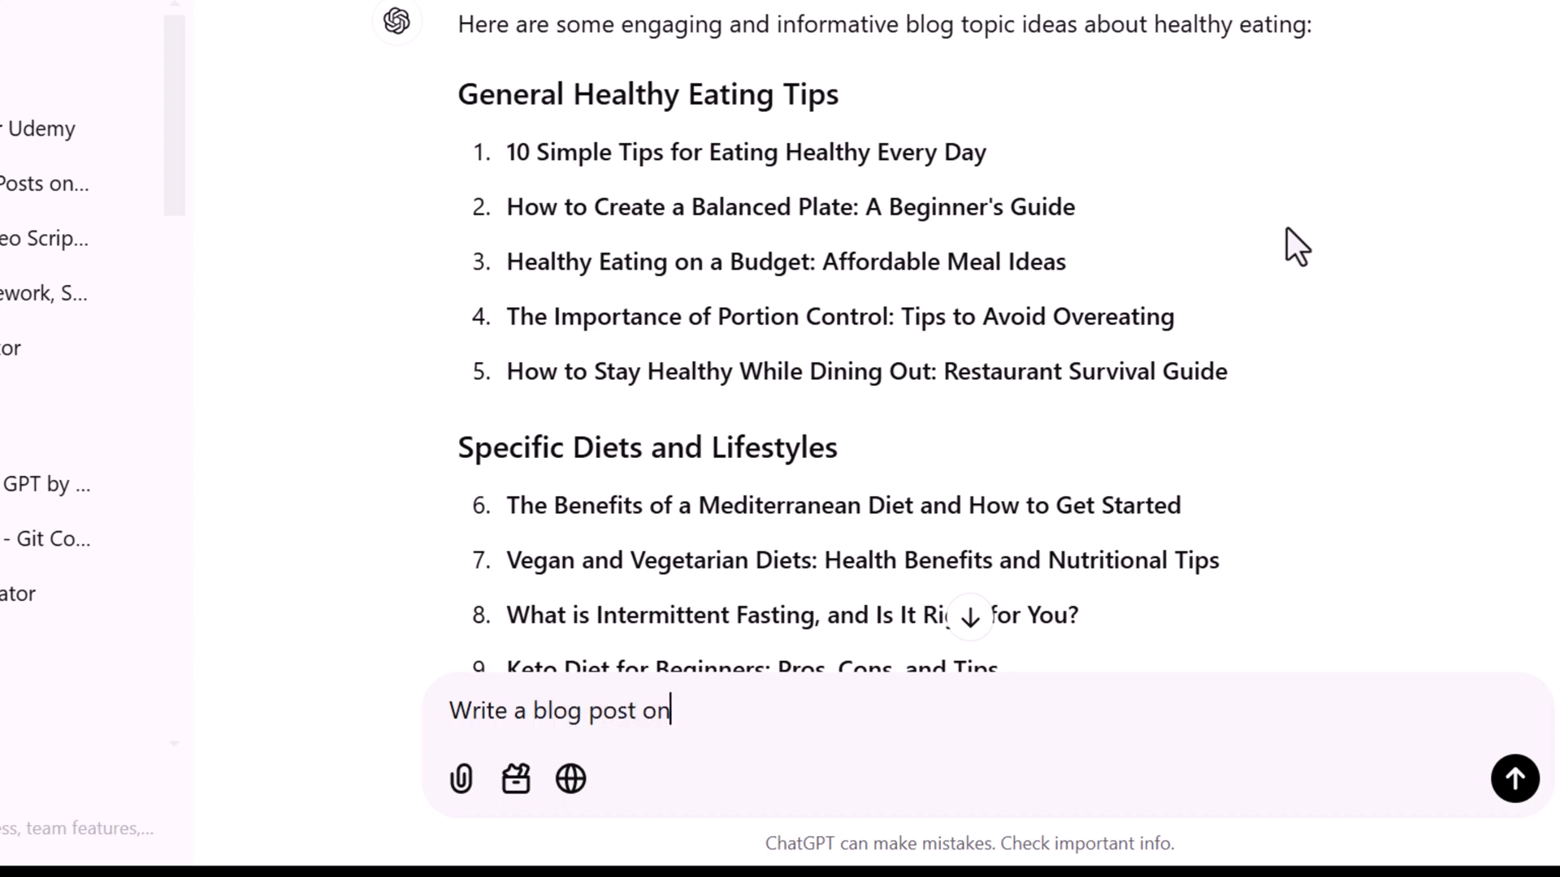
Paste the topic title and ask for a 1500-word post following SEO standards
{"action": "key", "text": "ctrl+v"}
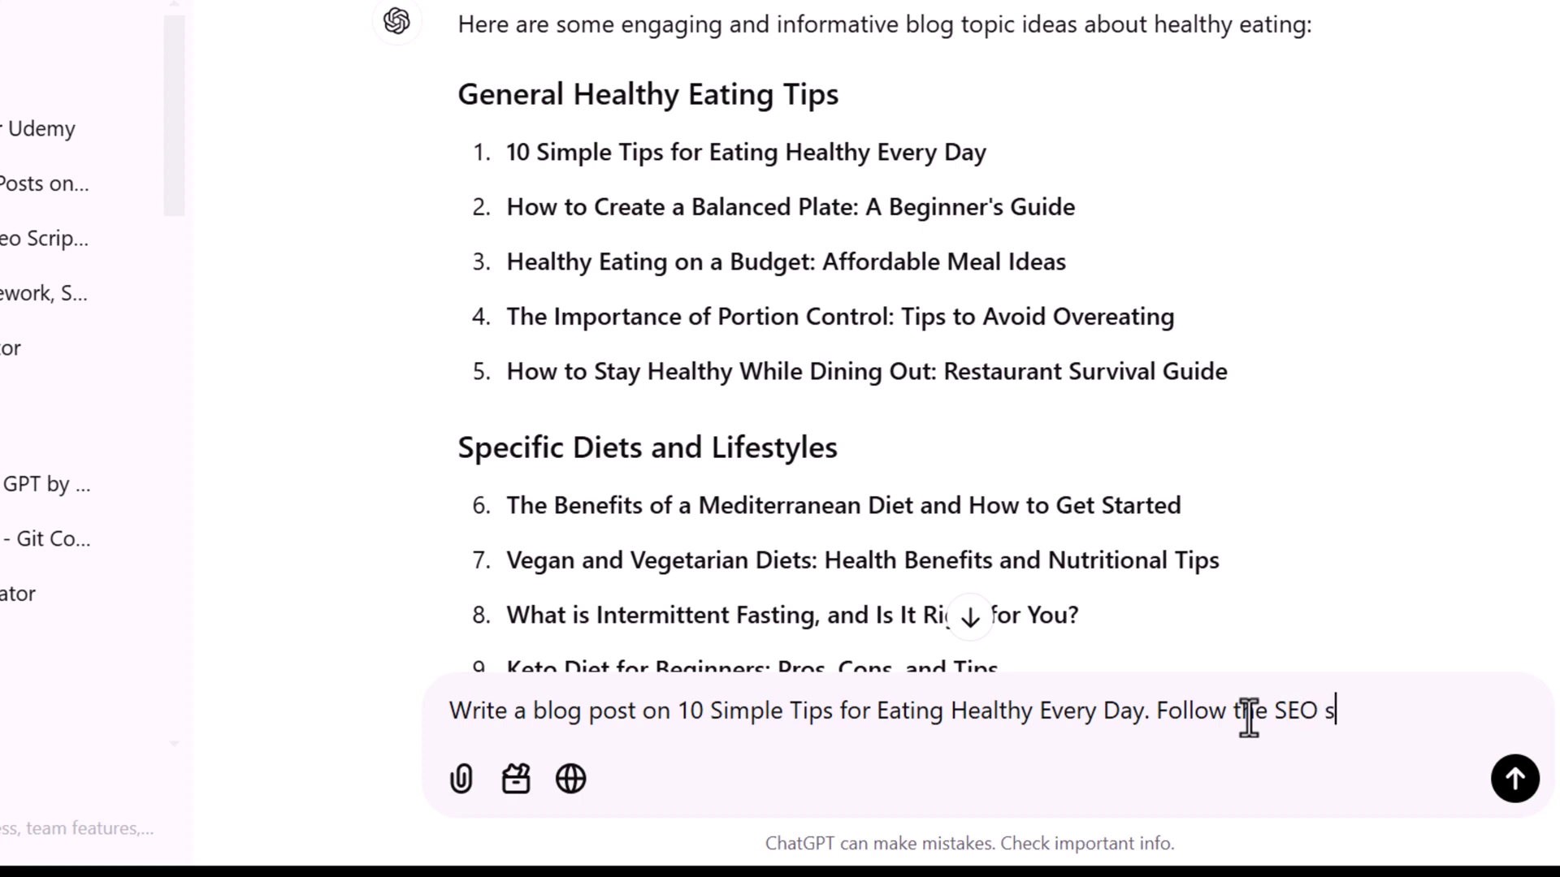
{"action": "type", "text": "ndards. The "}
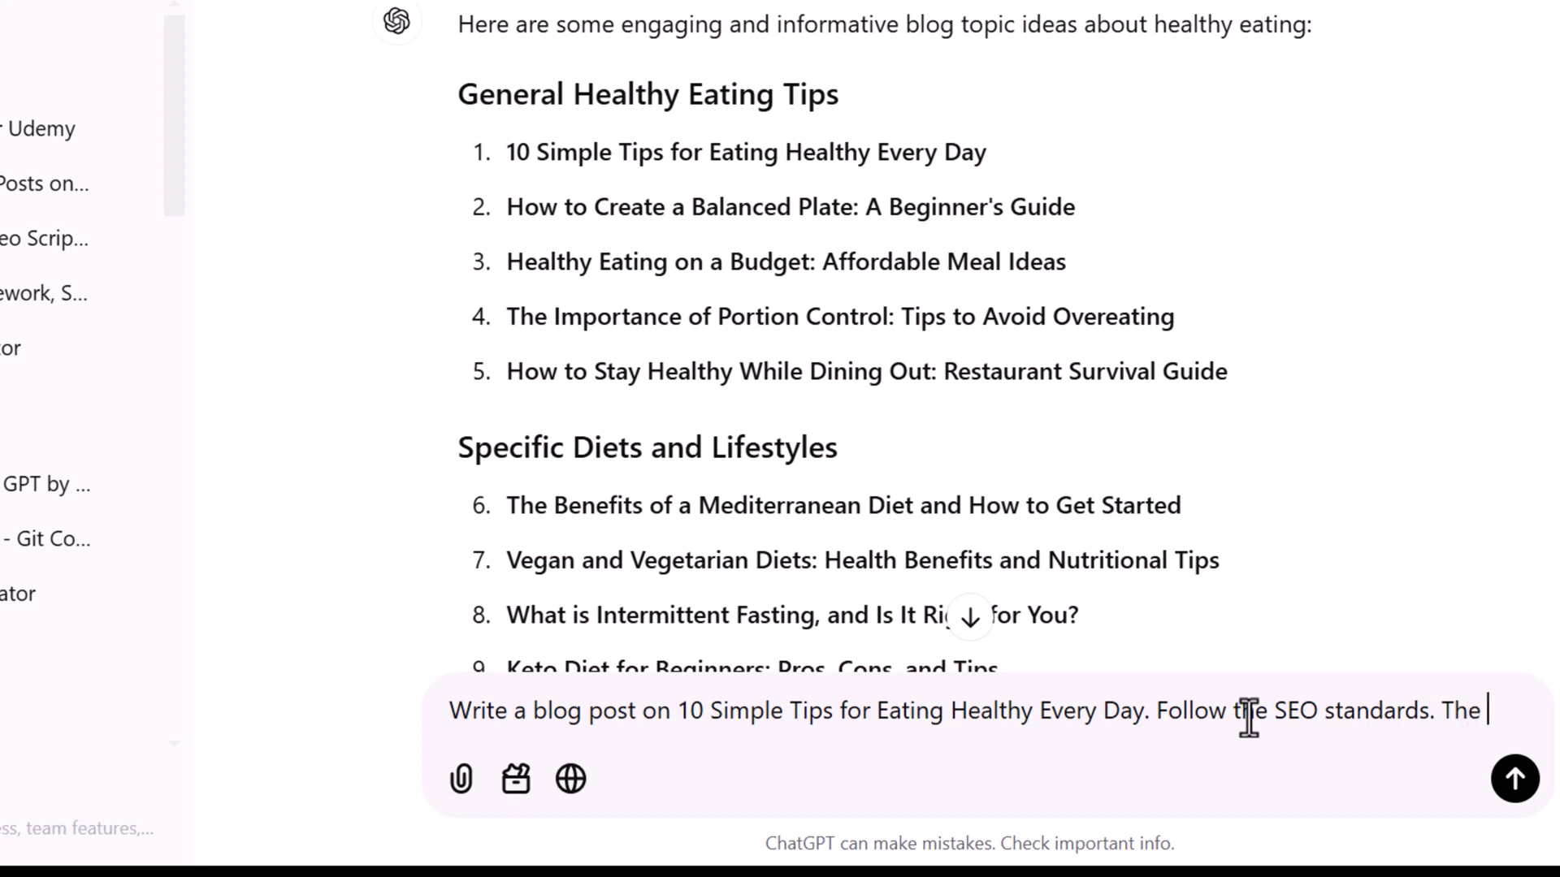
{"action": "type", "text": "blog post should be 1500 words."}
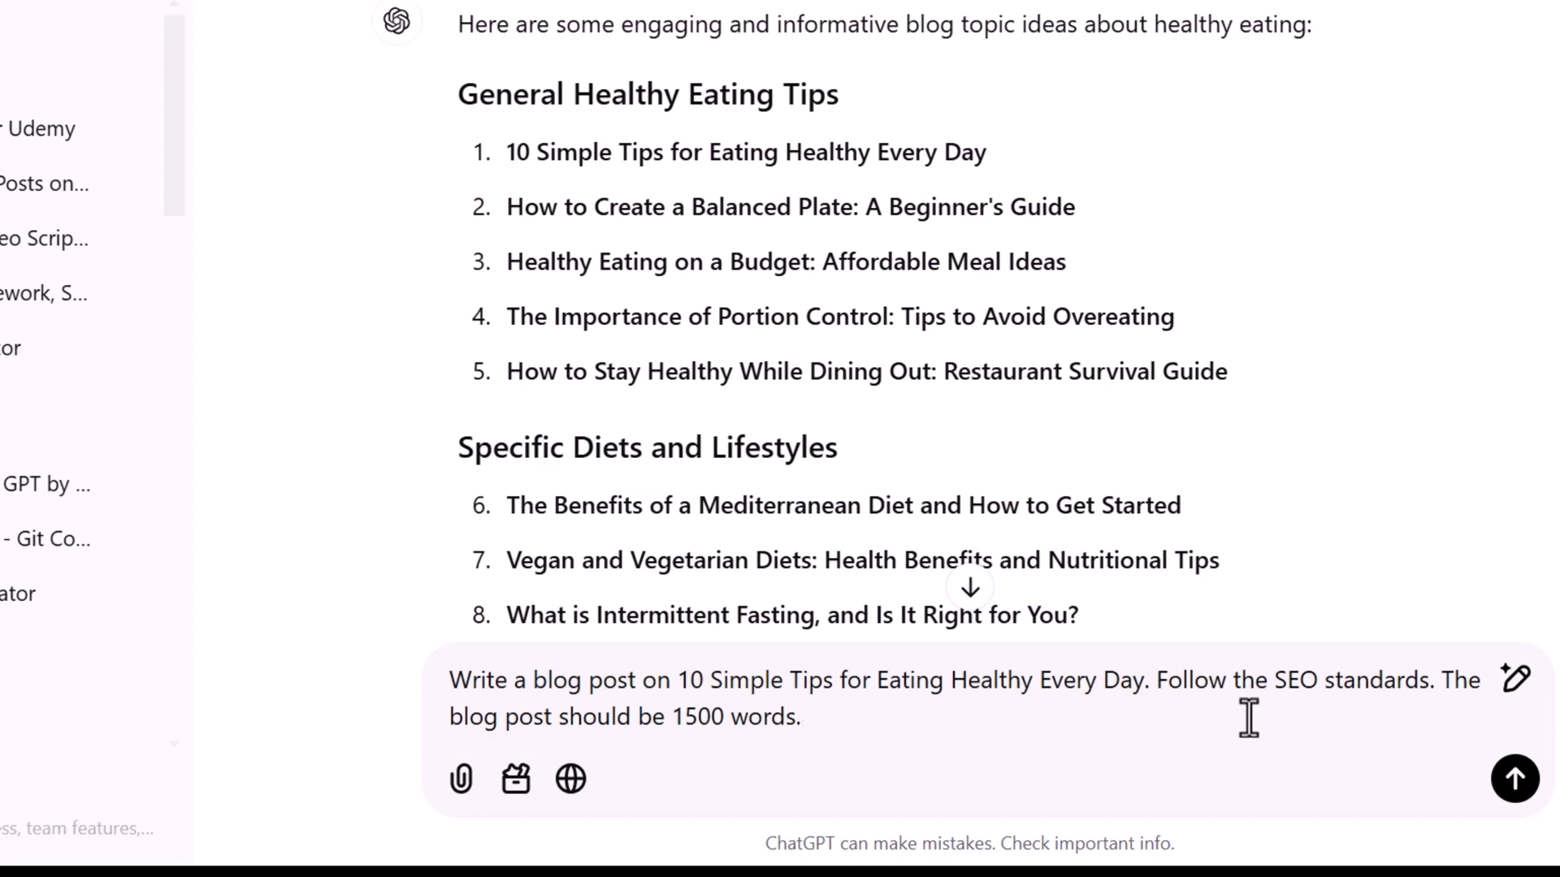
{"action": "key", "text": "Return"}
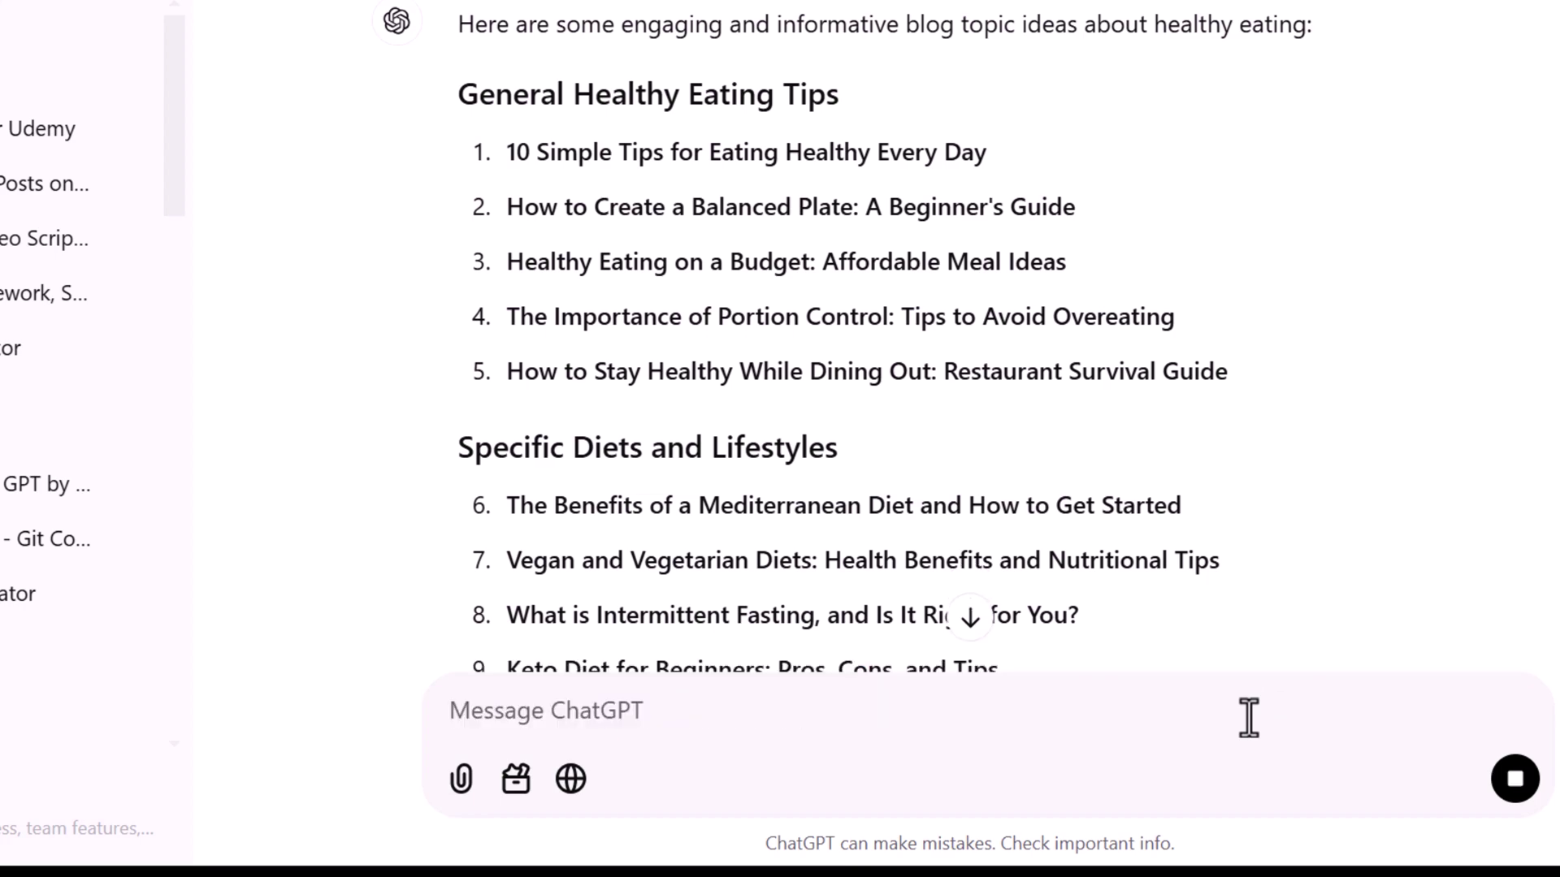
Scroll through the generated healthy-eating blog post and back up to its title
{"action": "scroll", "coordinate": [1142, 582], "scroll_direction": "down", "scroll_amount": 5}
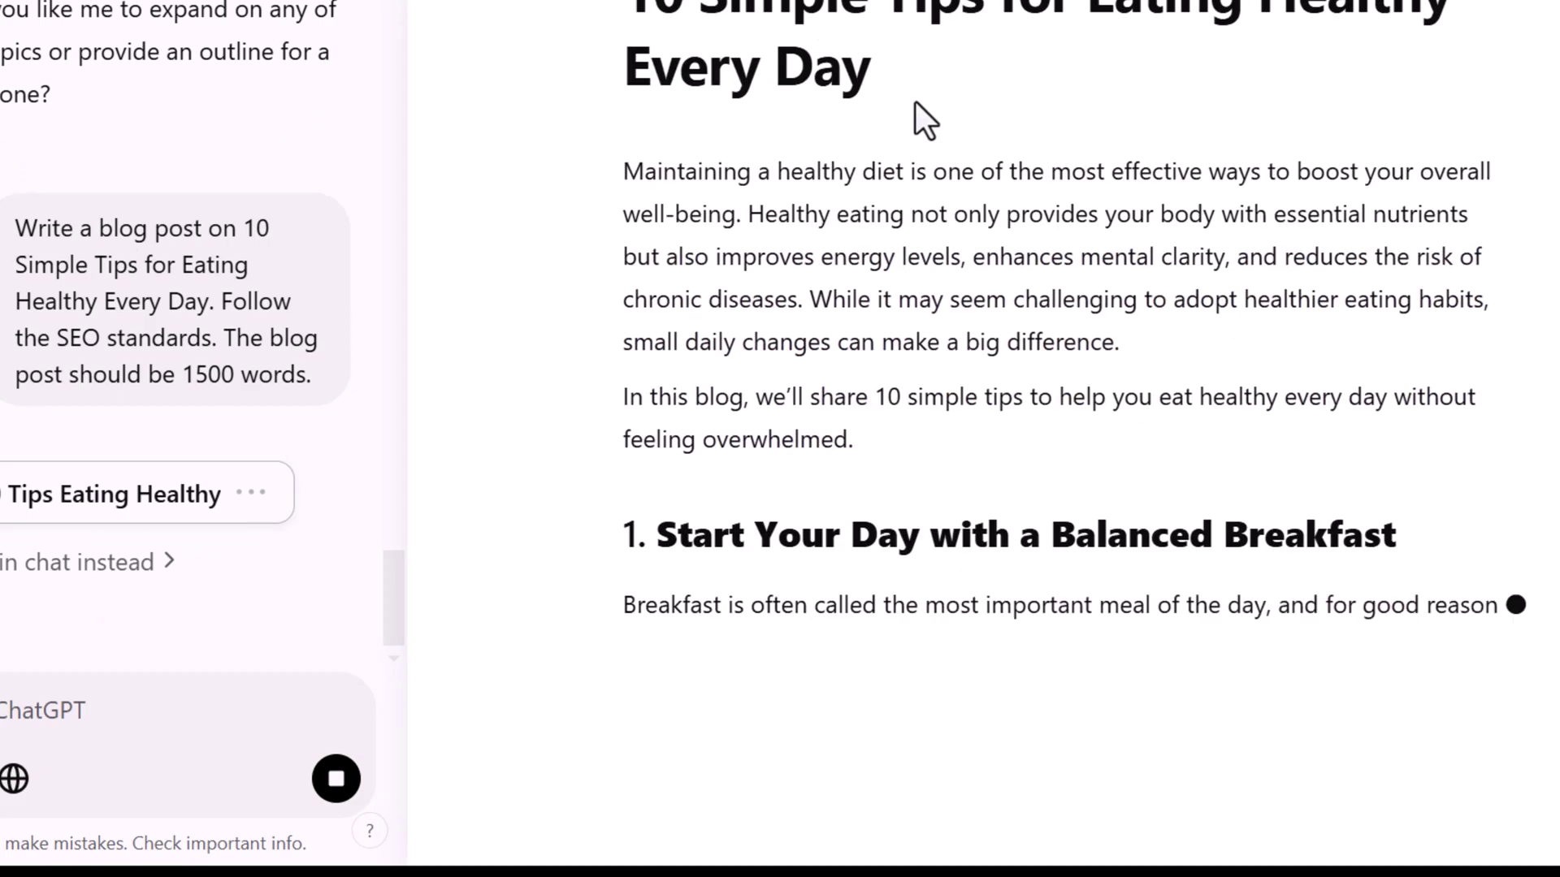
{"action": "scroll", "coordinate": [893, 374], "scroll_direction": "up", "scroll_amount": 3}
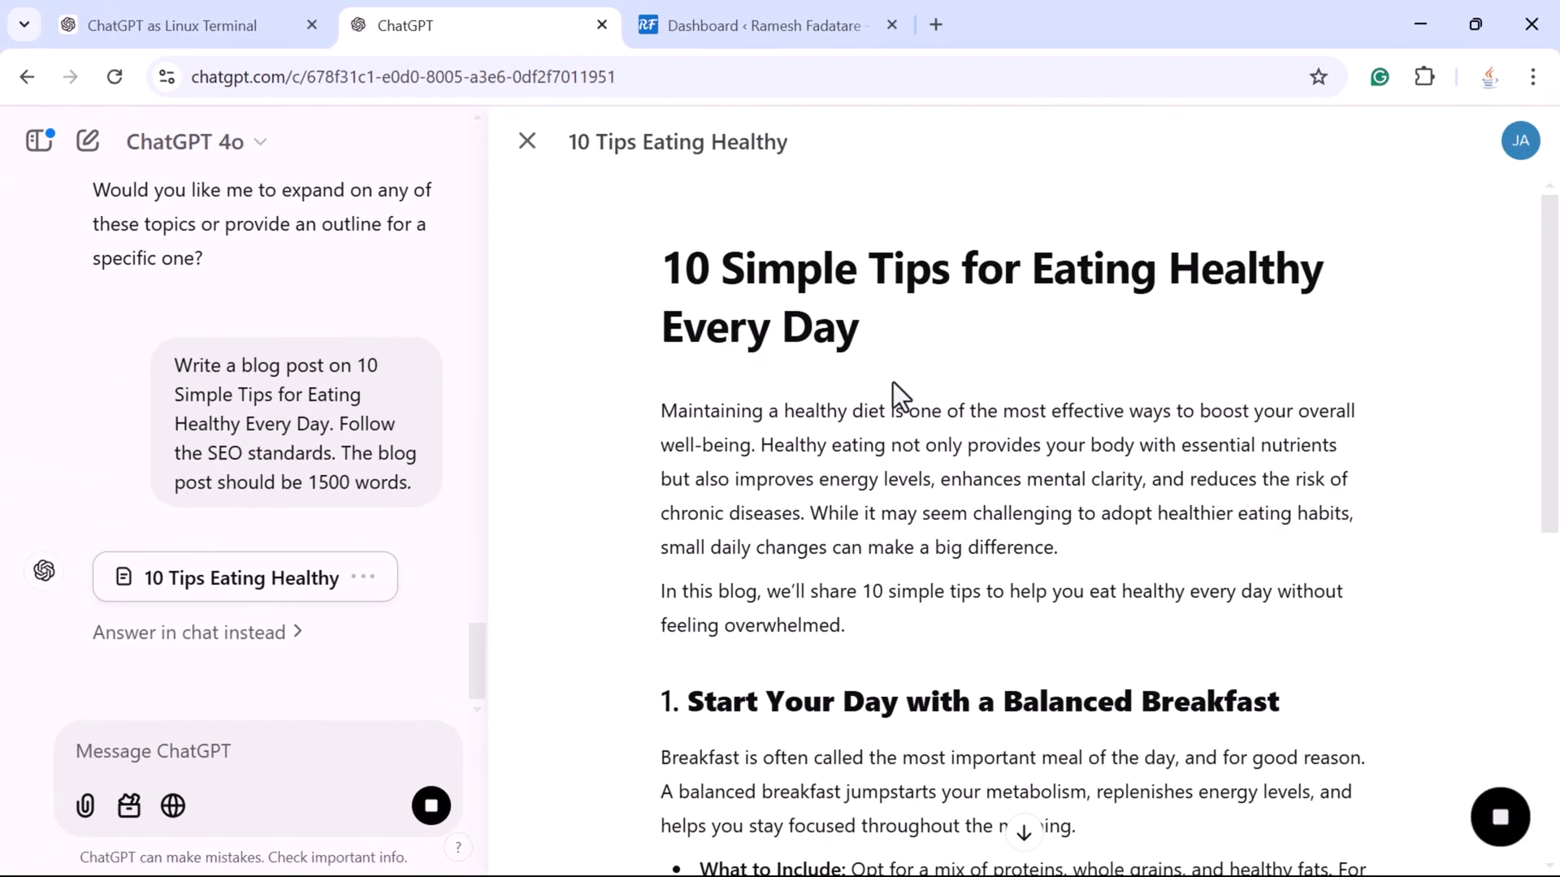
{"action": "scroll", "coordinate": [894, 390], "scroll_direction": "down", "scroll_amount": 6}
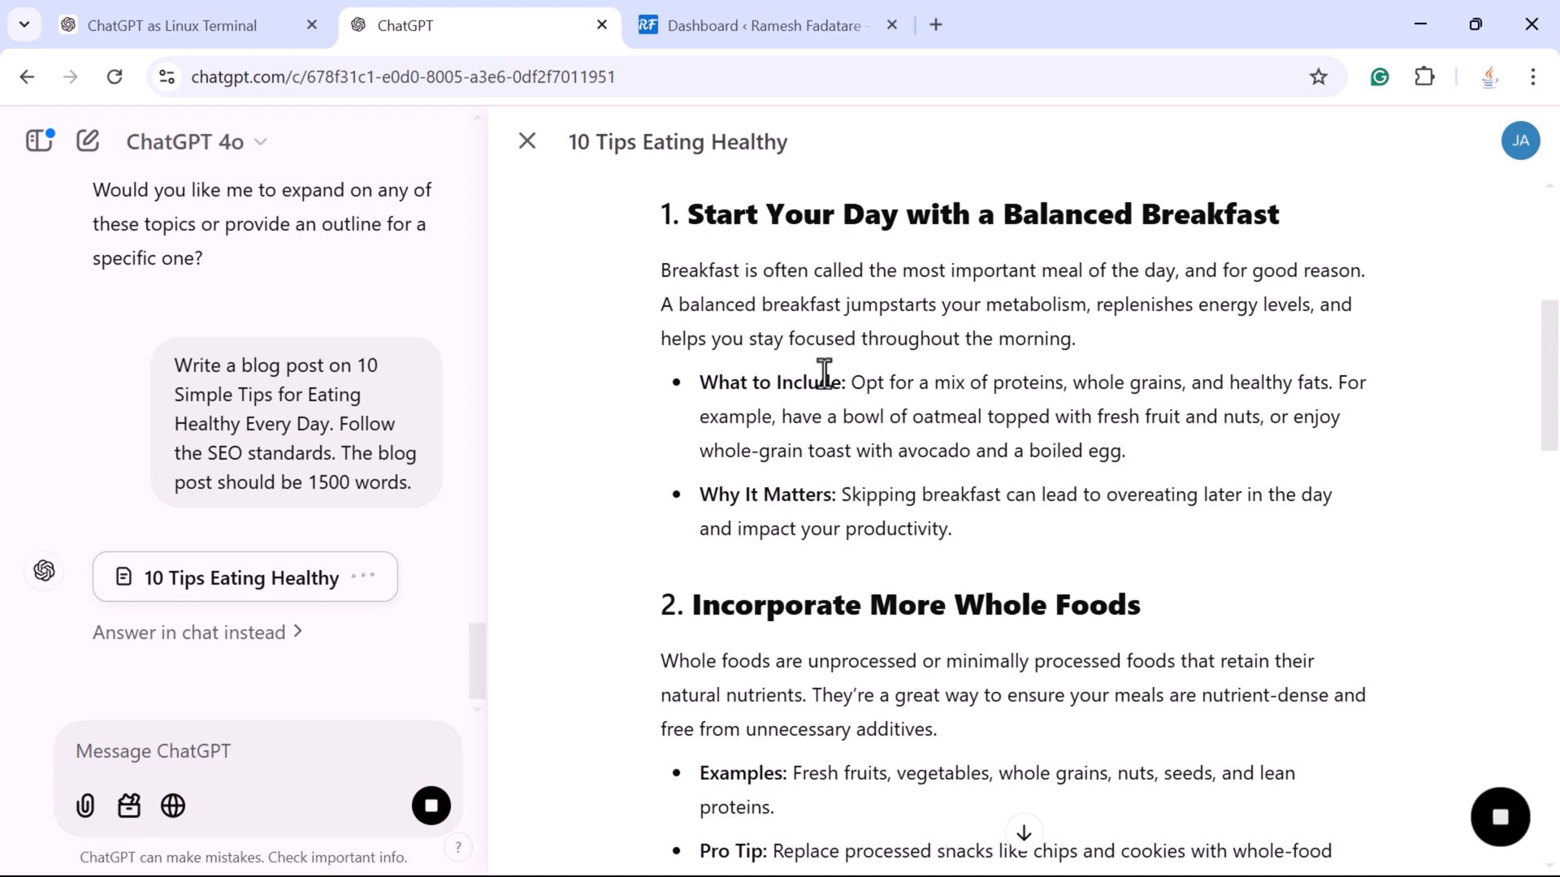
{"action": "scroll", "coordinate": [824, 374], "scroll_direction": "down", "scroll_amount": 3}
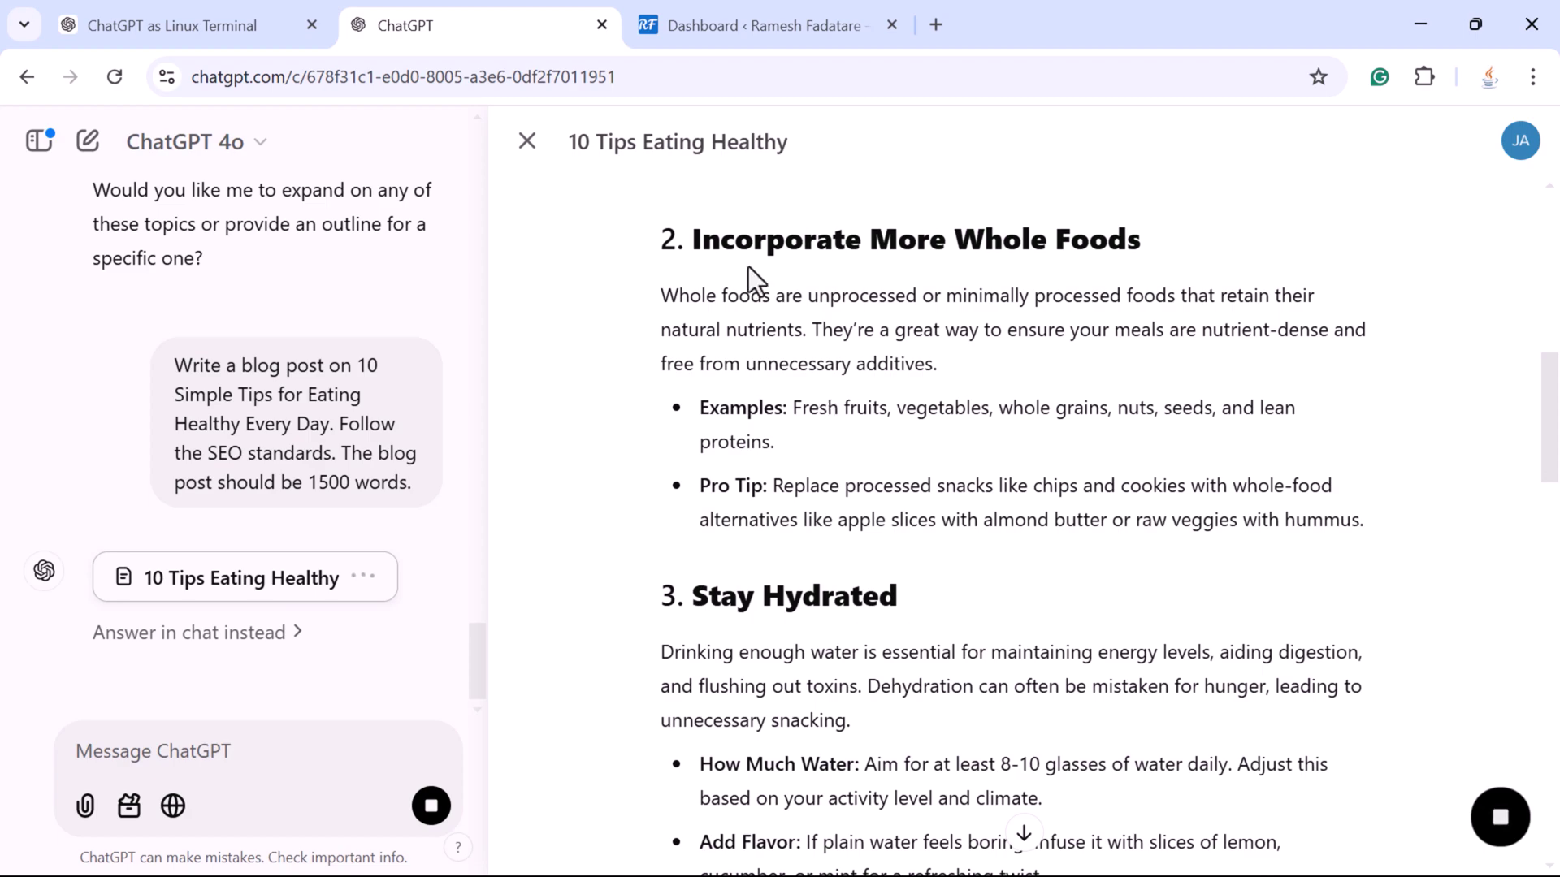
{"action": "scroll", "coordinate": [845, 374], "scroll_direction": "down", "scroll_amount": 7}
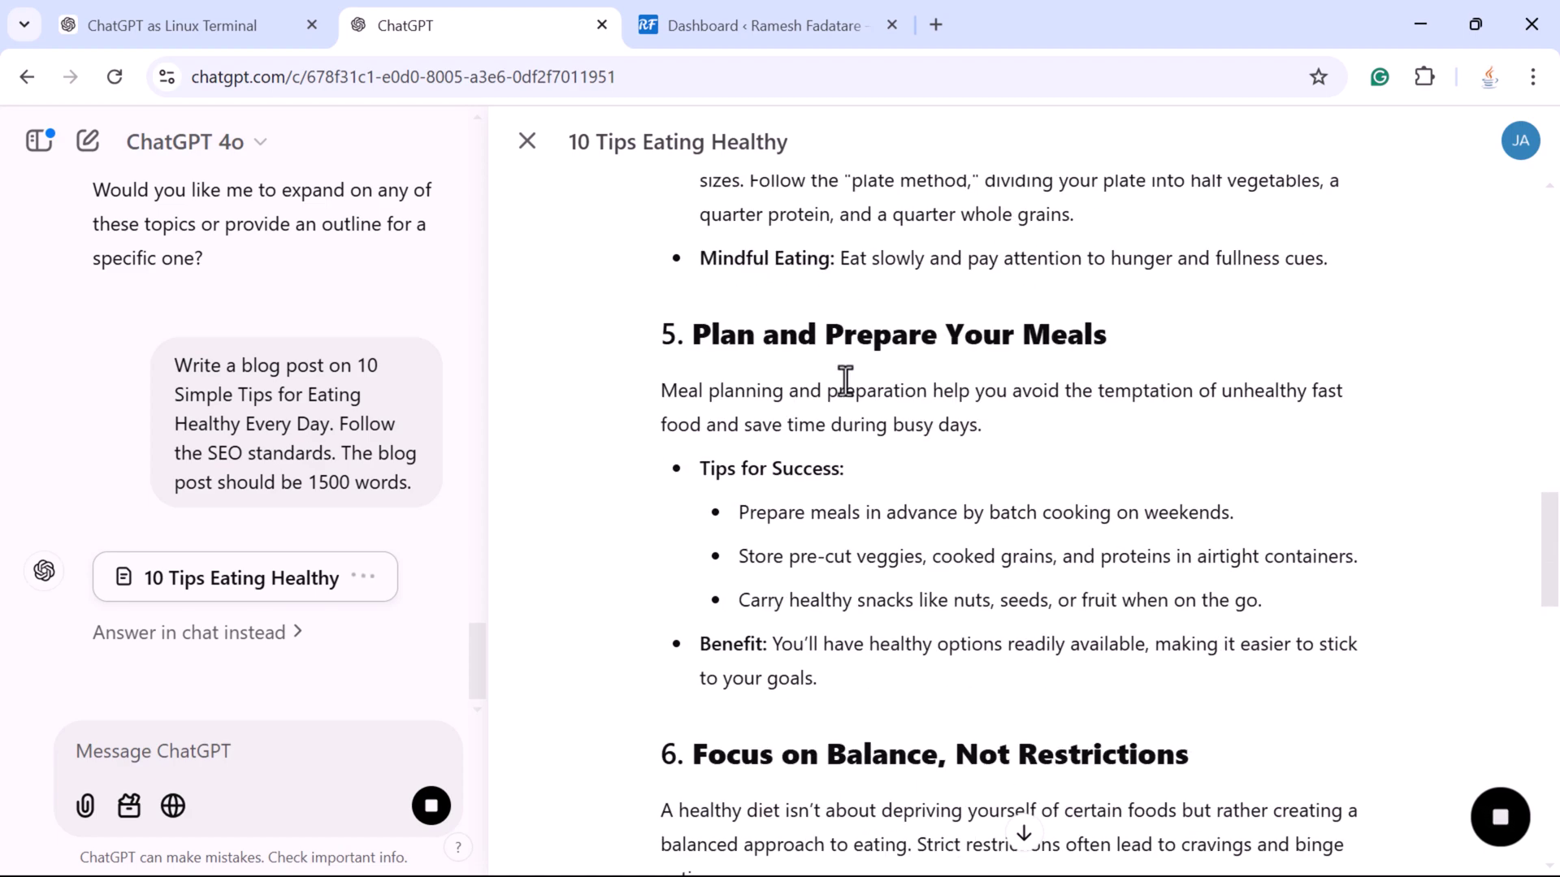
{"action": "scroll", "coordinate": [845, 380], "scroll_direction": "down", "scroll_amount": 13}
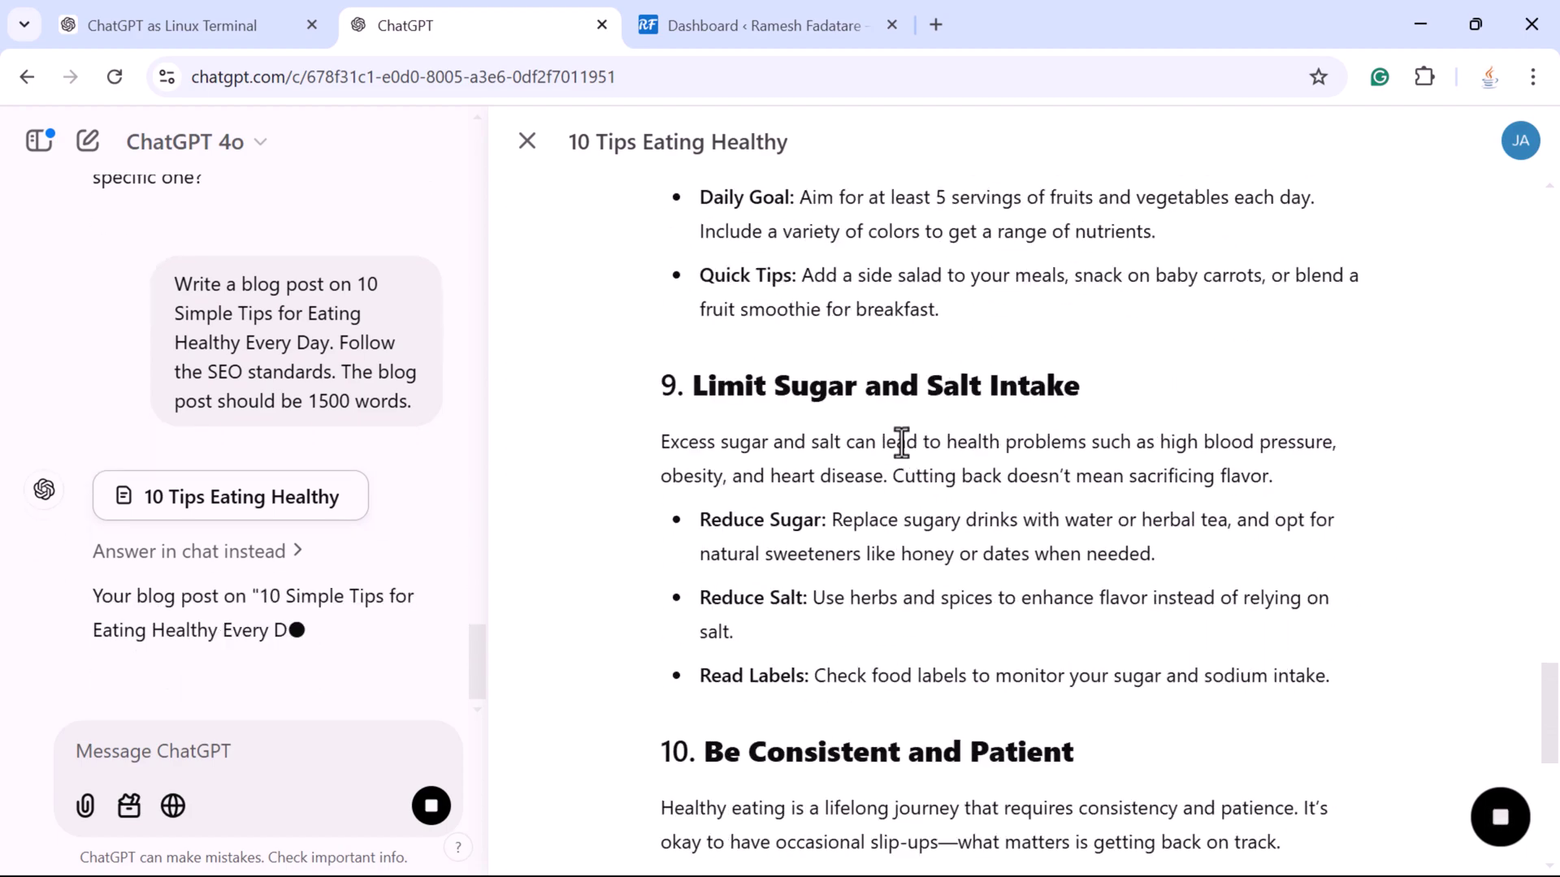
{"action": "scroll", "coordinate": [902, 441], "scroll_direction": "up", "scroll_amount": 20}
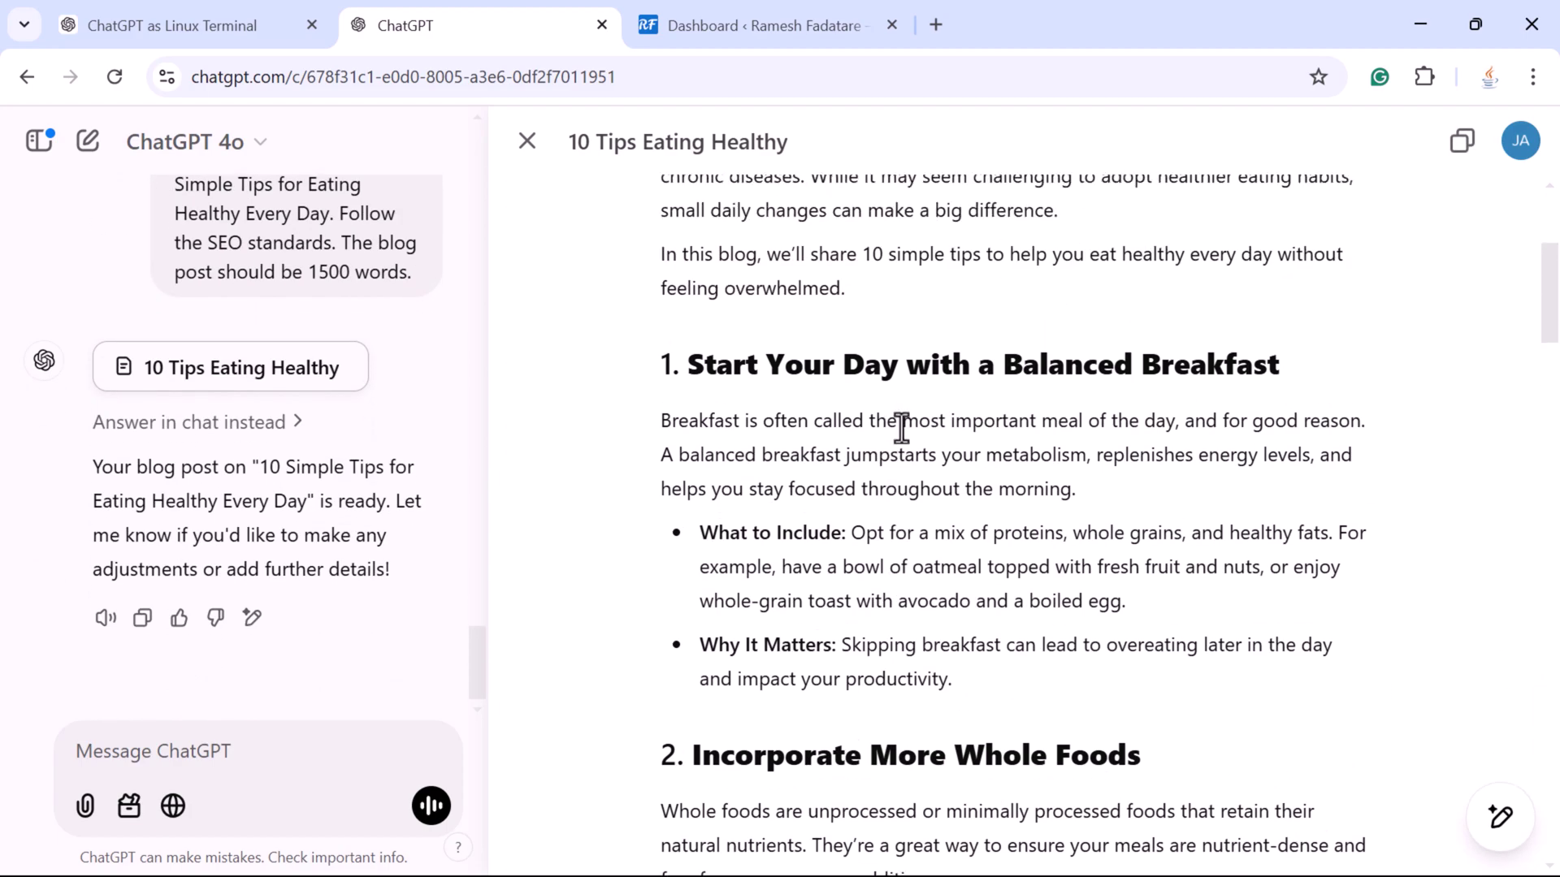
{"action": "scroll", "coordinate": [902, 426], "scroll_direction": "up", "scroll_amount": 4}
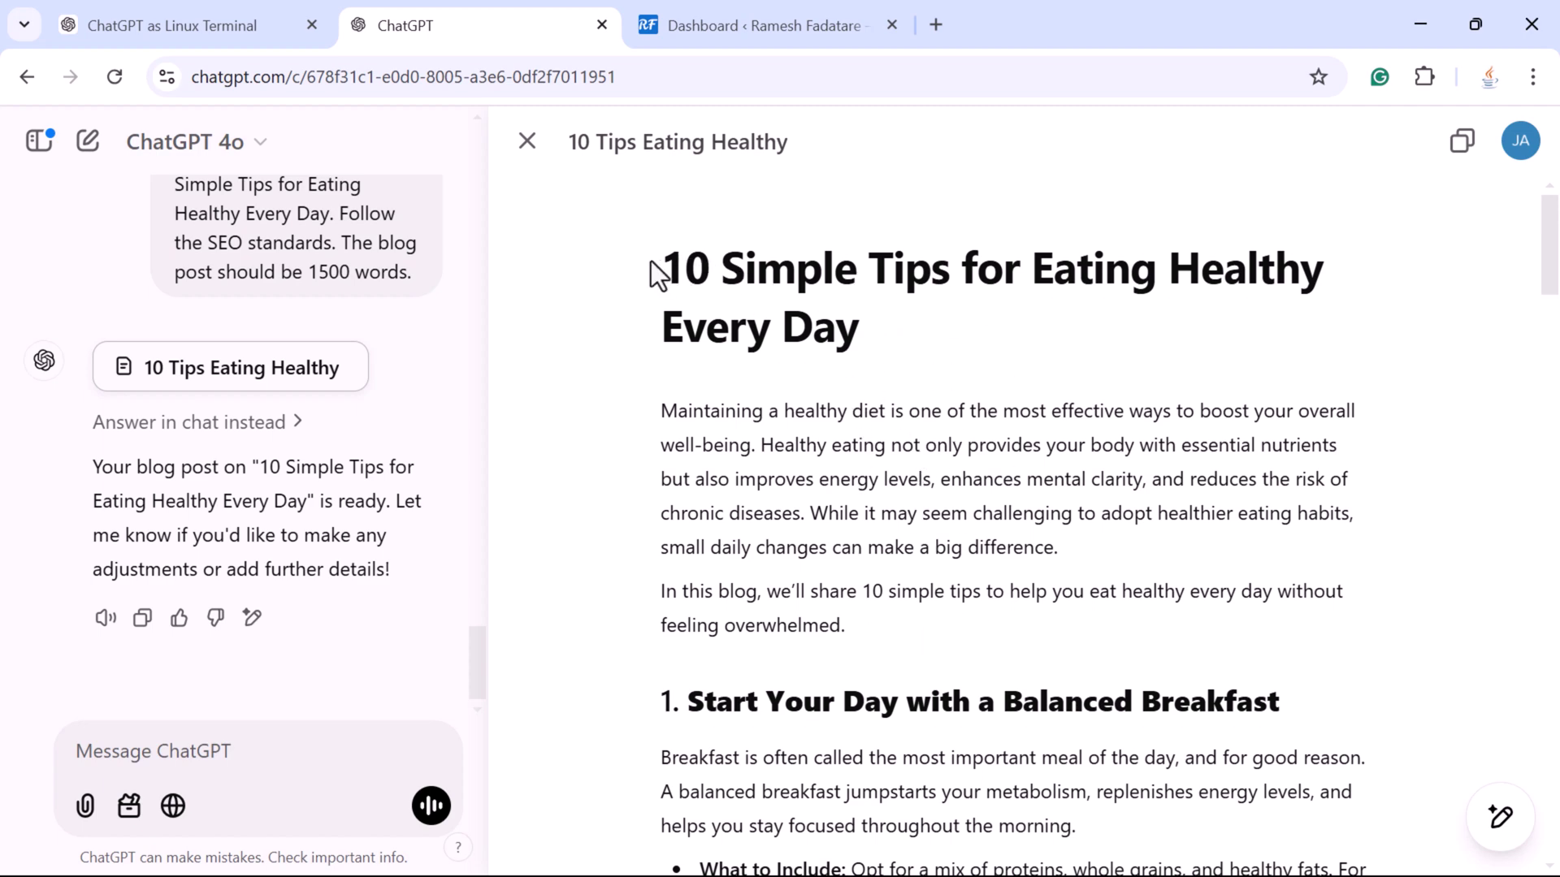
{"action": "scroll", "coordinate": [772, 421], "scroll_direction": "down", "scroll_amount": 3}
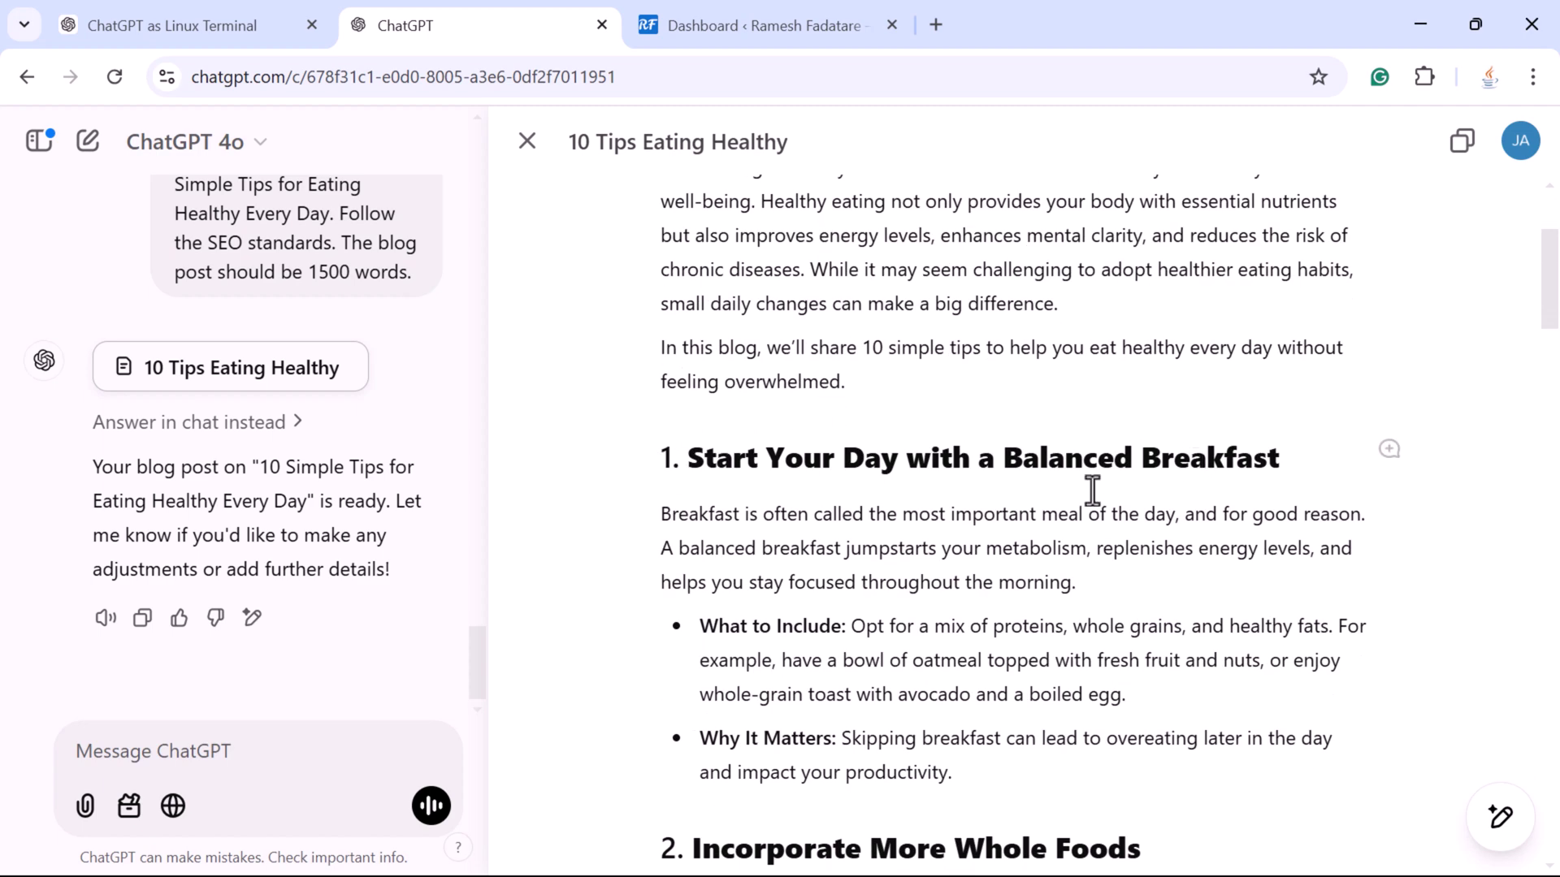
{"action": "scroll", "coordinate": [999, 512], "scroll_direction": "down", "scroll_amount": 3}
{"action": "scroll", "coordinate": [999, 508], "scroll_direction": "up", "scroll_amount": 1}
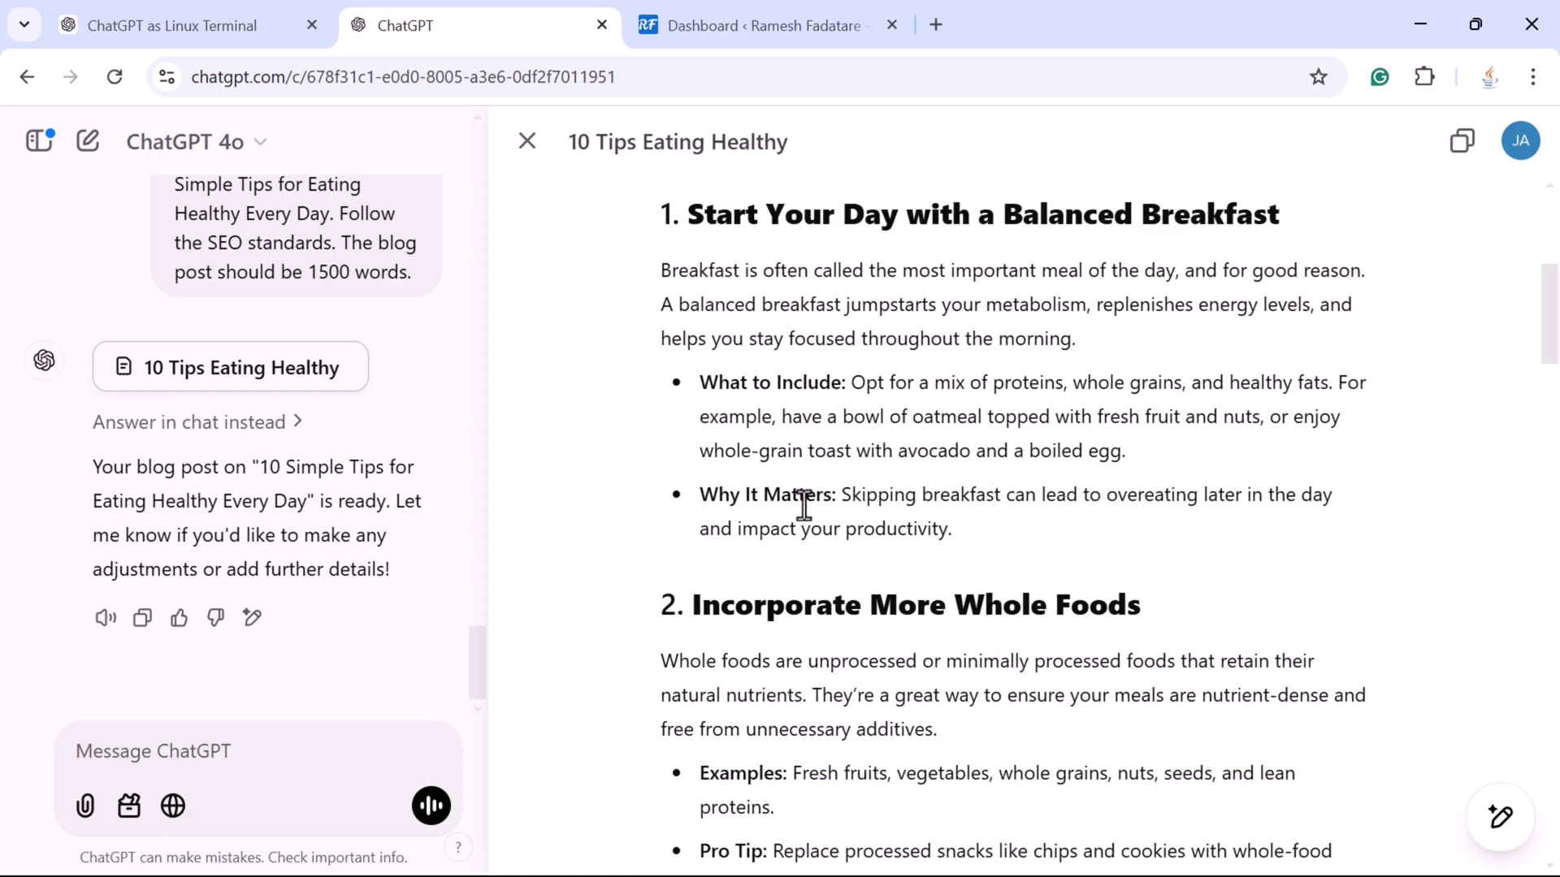
{"action": "scroll", "coordinate": [807, 372], "scroll_direction": "down", "scroll_amount": 3}
{"action": "scroll", "coordinate": [884, 508], "scroll_direction": "down", "scroll_amount": 20}
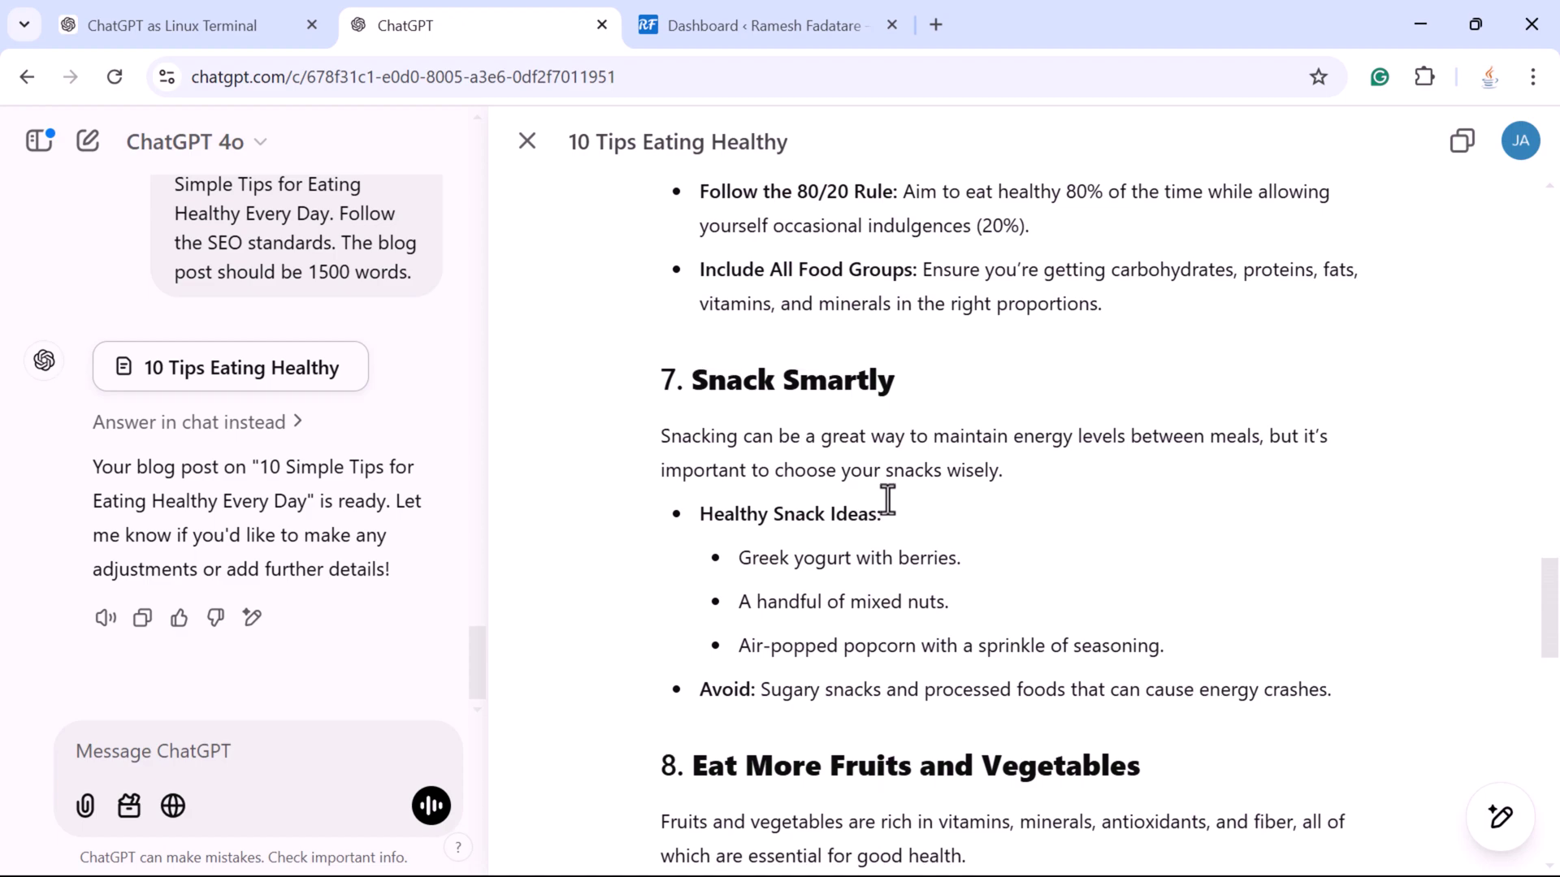
{"action": "scroll", "coordinate": [916, 542], "scroll_direction": "down", "scroll_amount": 10}
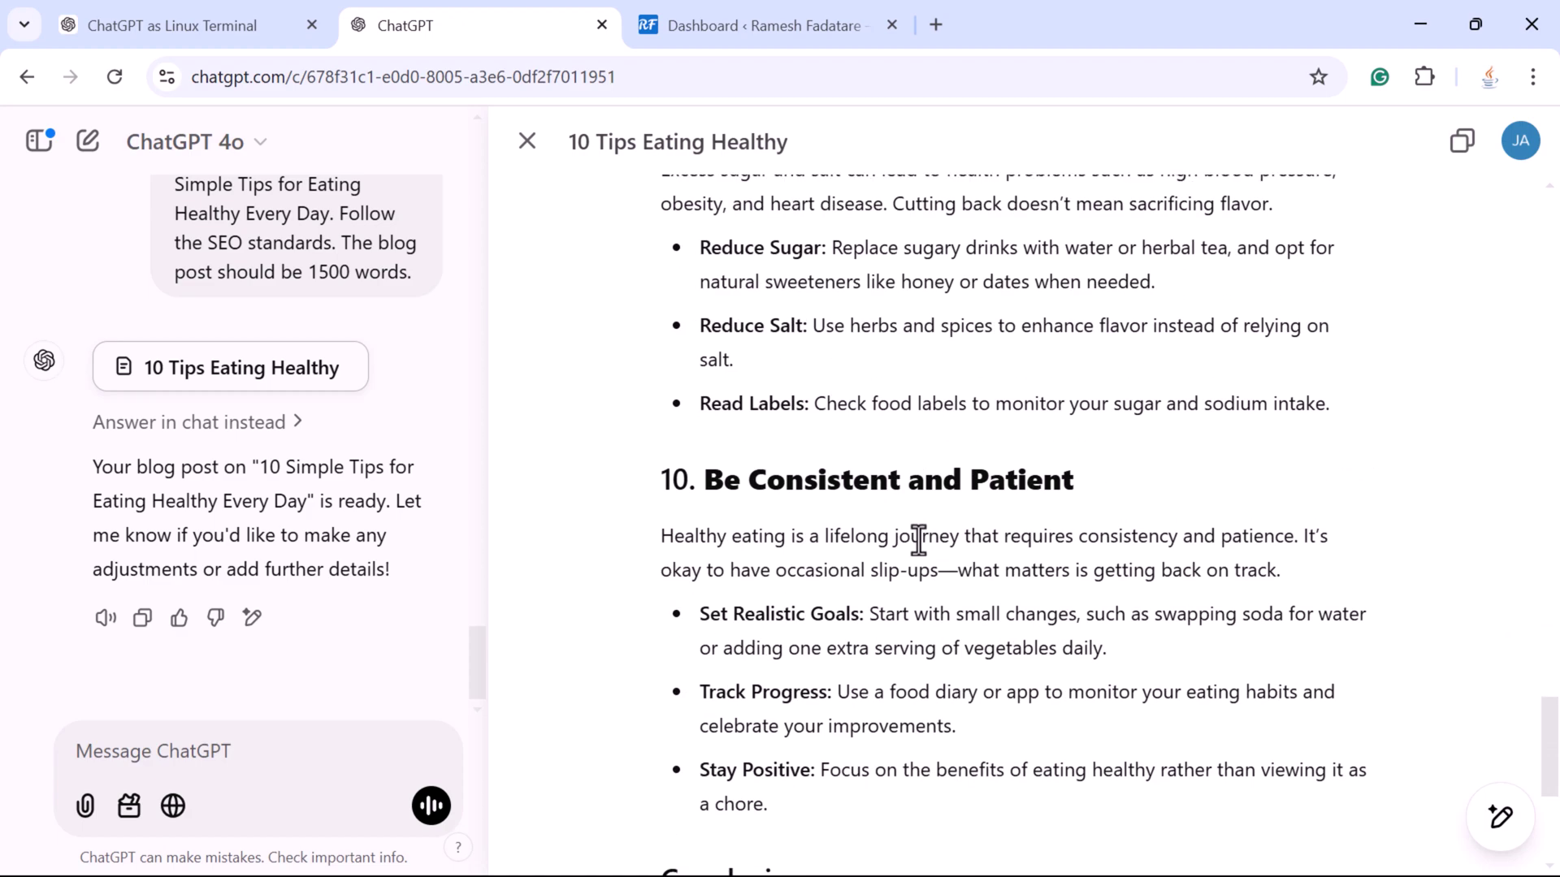
{"action": "scroll", "coordinate": [918, 540], "scroll_direction": "up", "scroll_amount": 15}
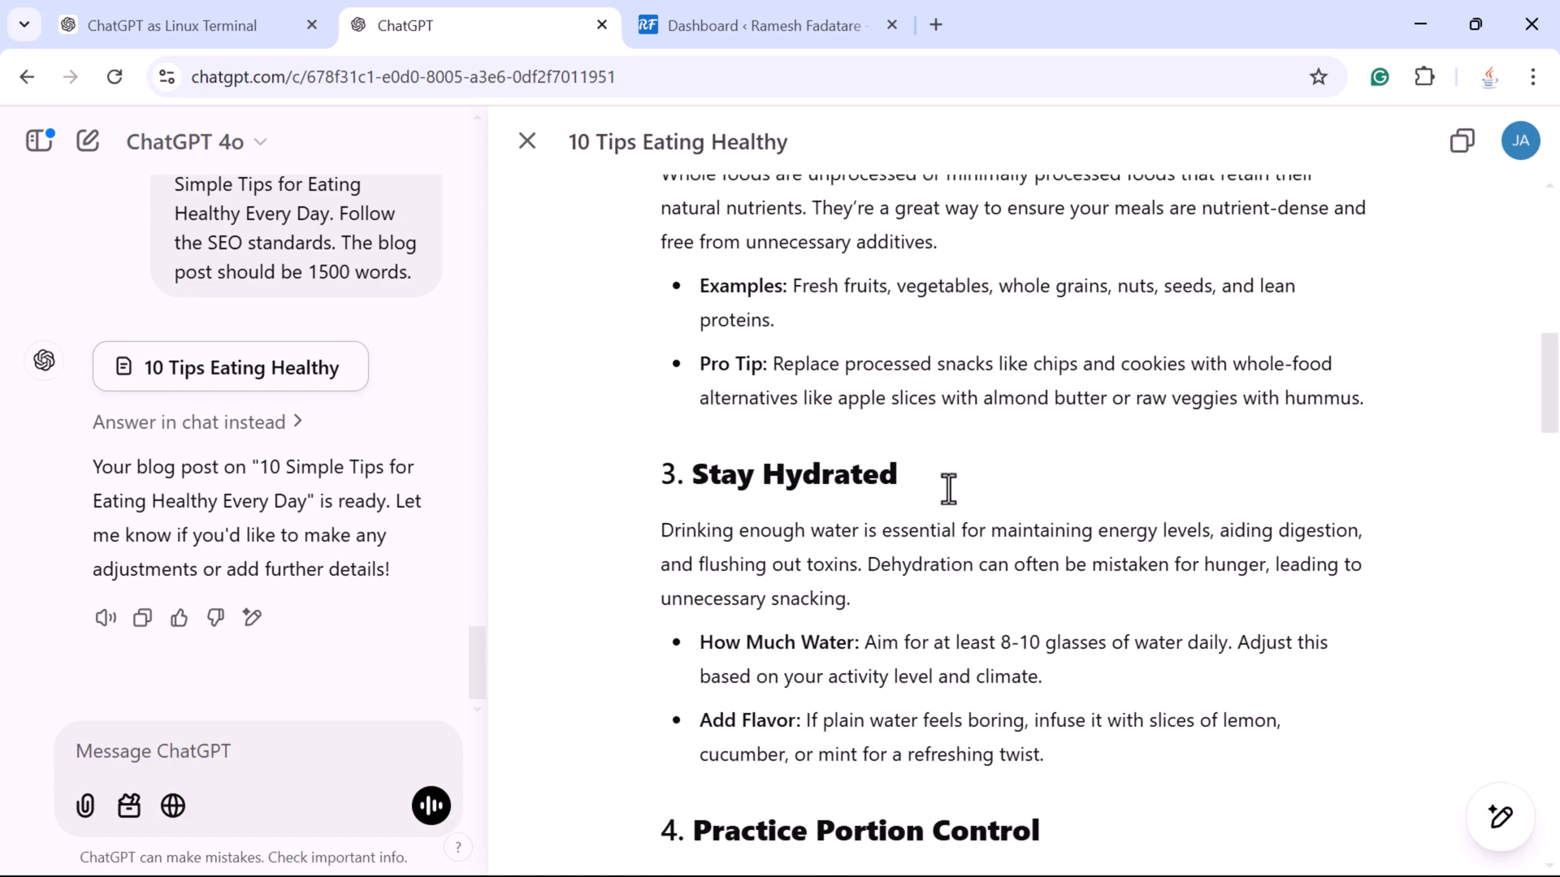
{"action": "scroll", "coordinate": [948, 488], "scroll_direction": "up", "scroll_amount": 8}
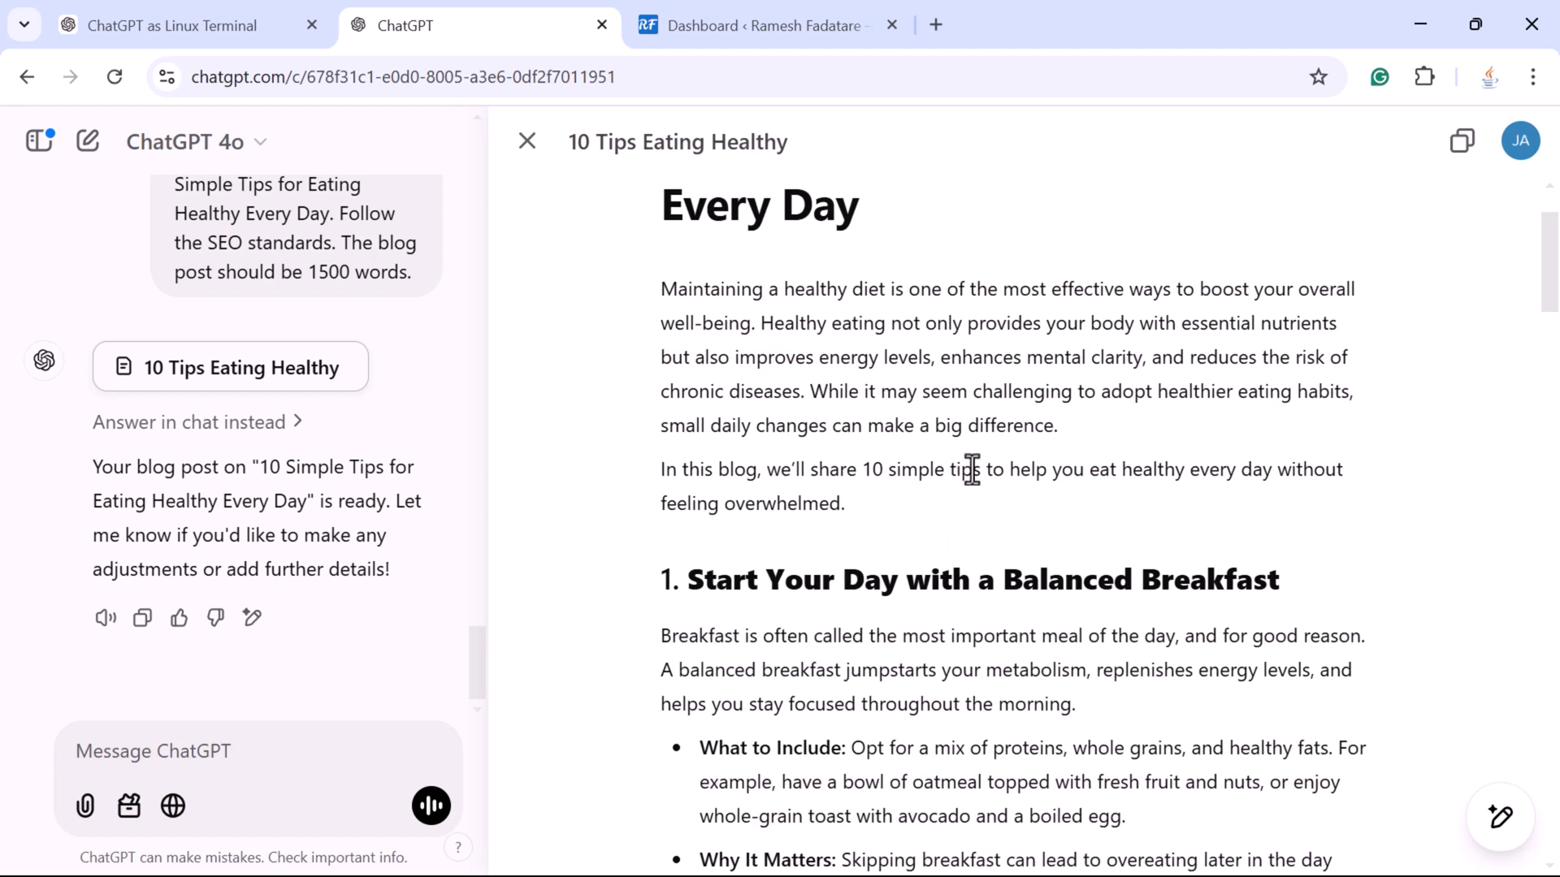
{"action": "scroll", "coordinate": [928, 384], "scroll_direction": "up", "scroll_amount": 2}
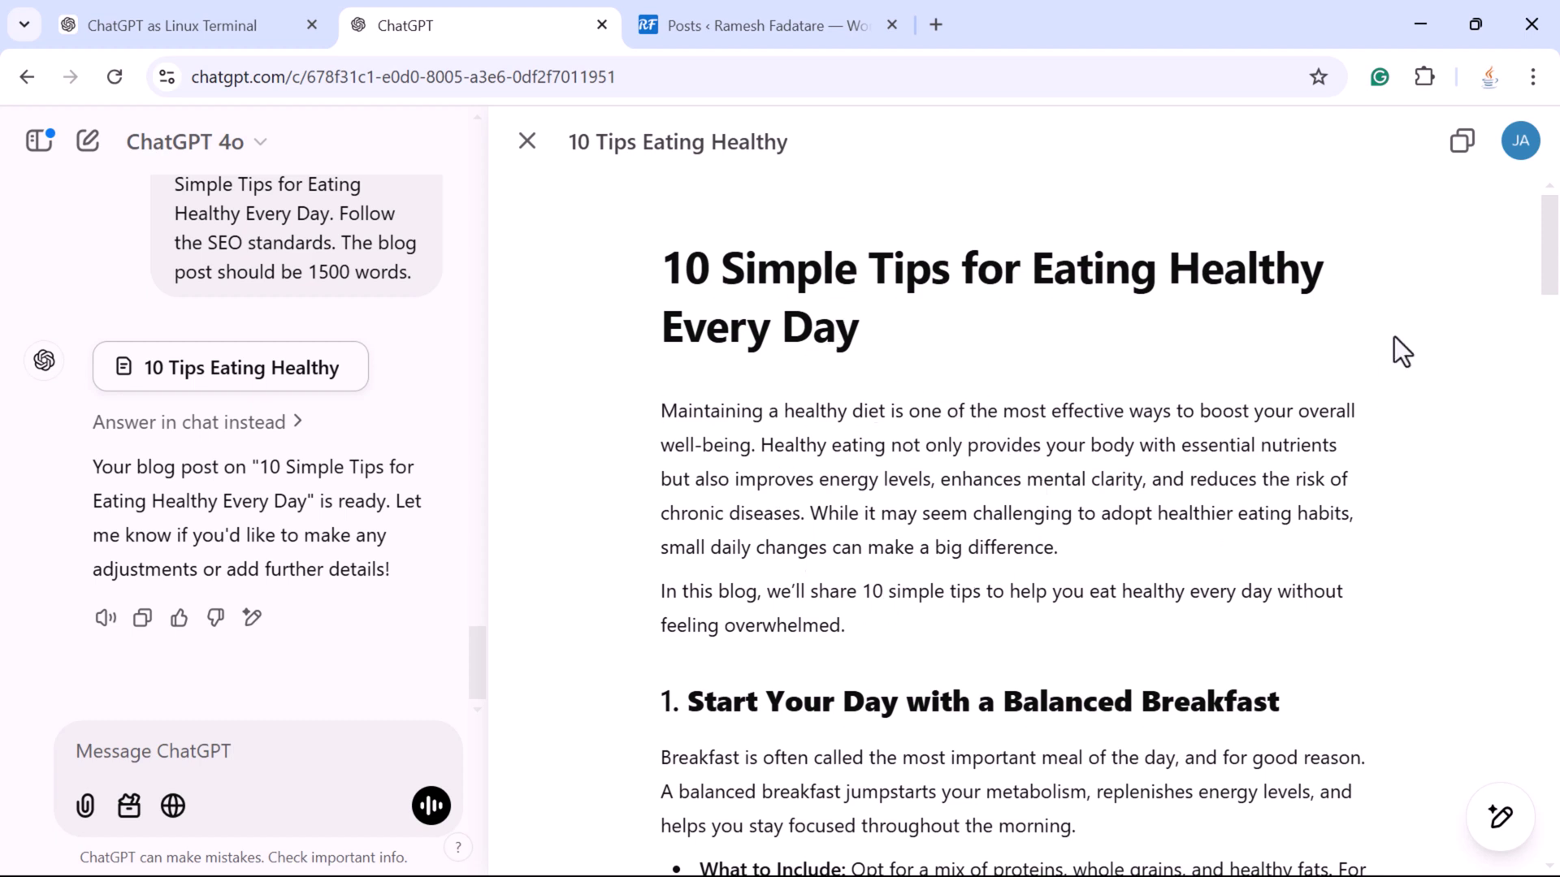
Copy the full '10 Tips Eating Healthy' post from the canvas
{"action": "left_click", "coordinate": [1468, 148]}
Create a new WordPress post and paste the ChatGPT article into its body
{"action": "left_click", "coordinate": [782, 23]}
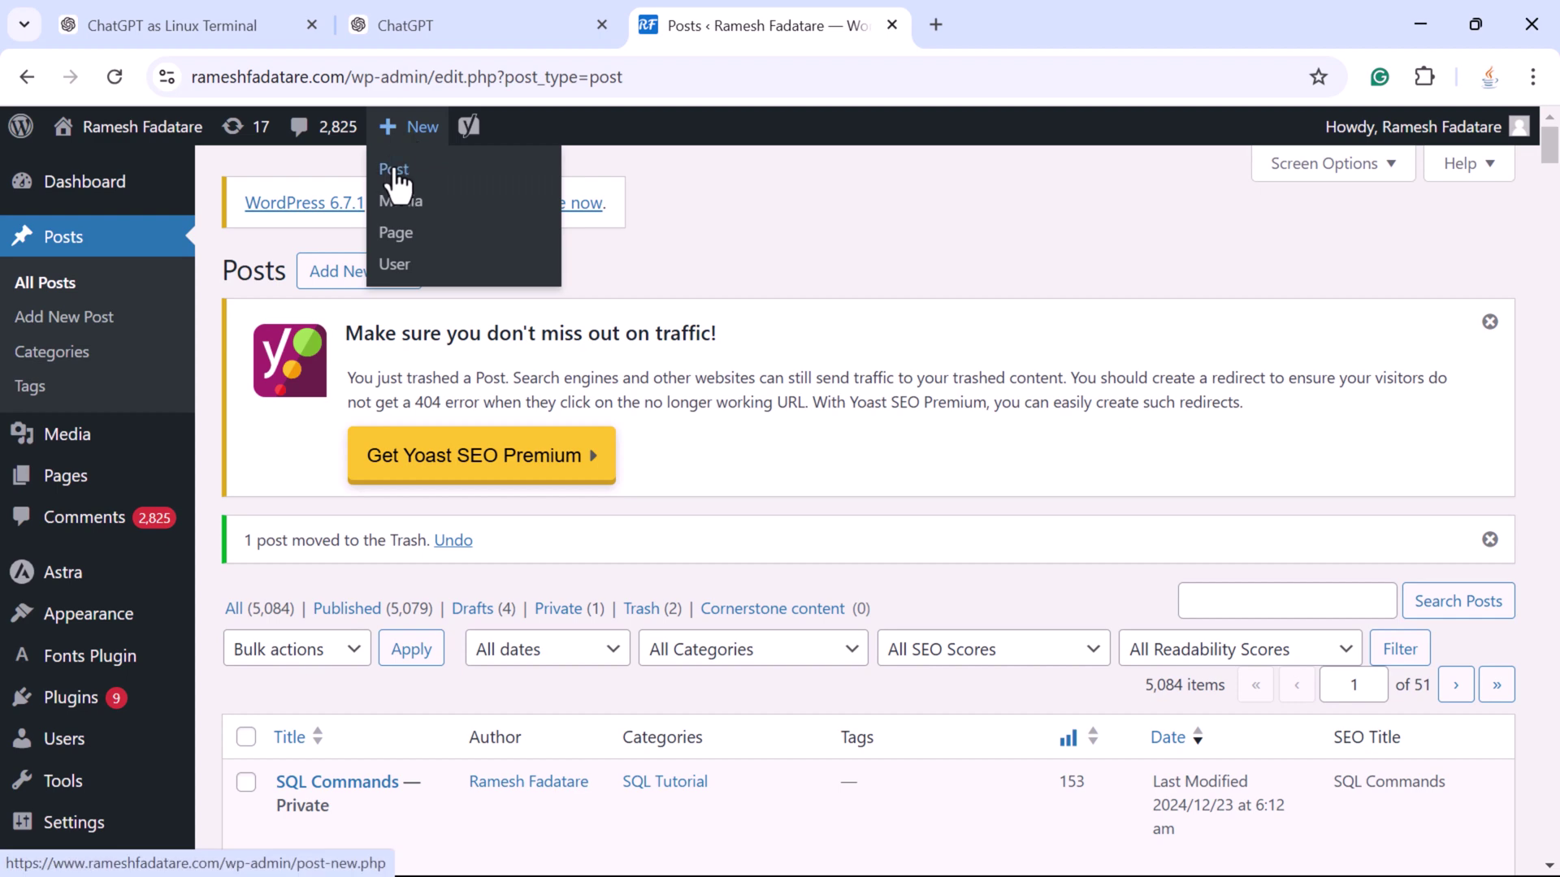
{"action": "left_click", "coordinate": [397, 165]}
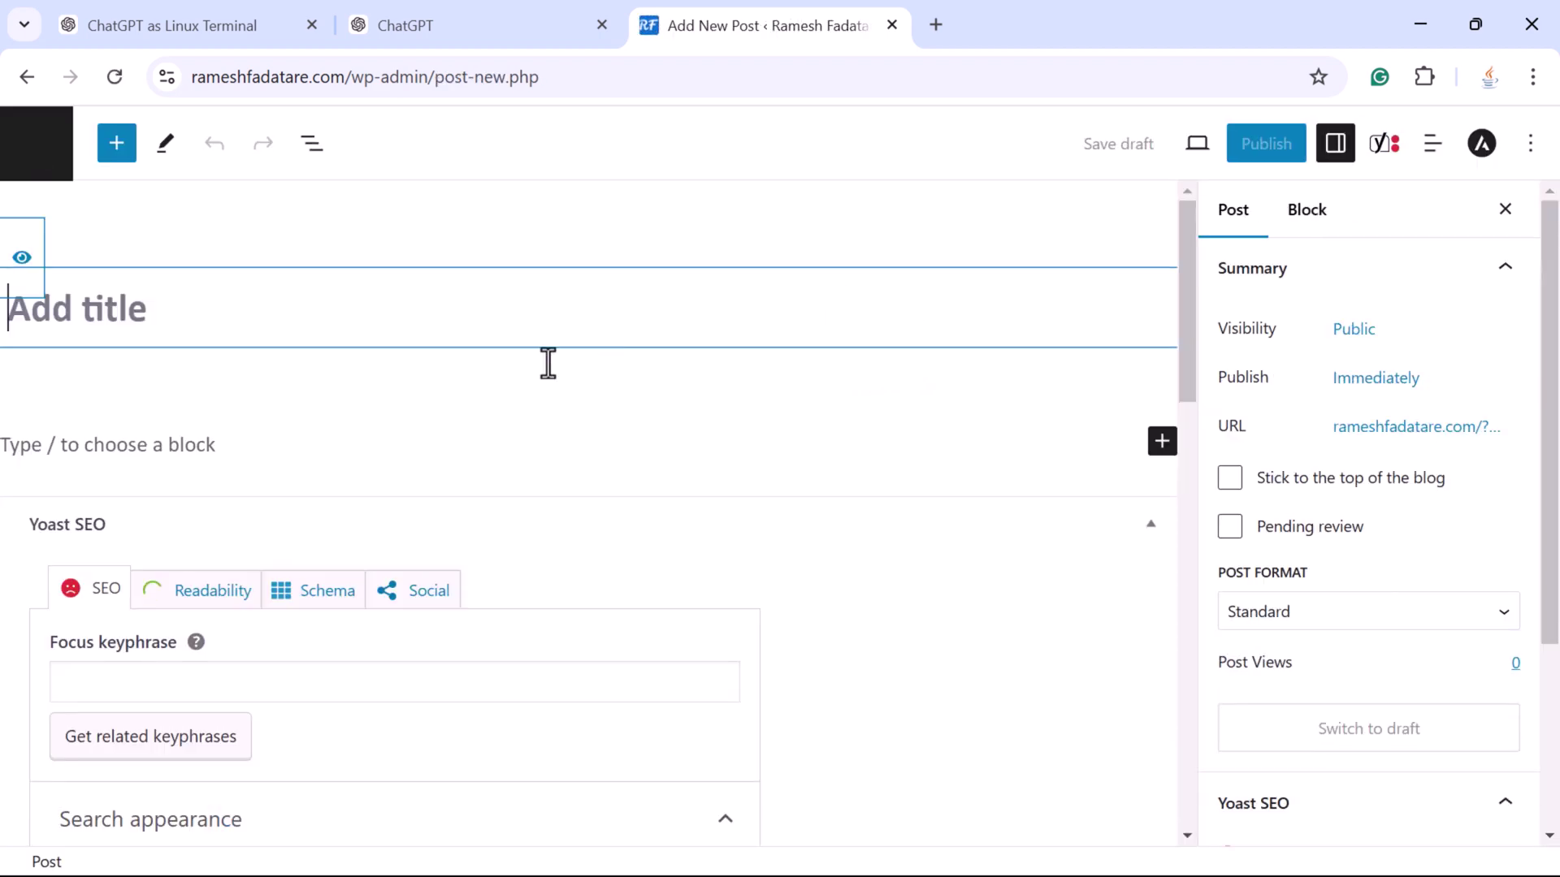
{"action": "left_click", "coordinate": [212, 437]}
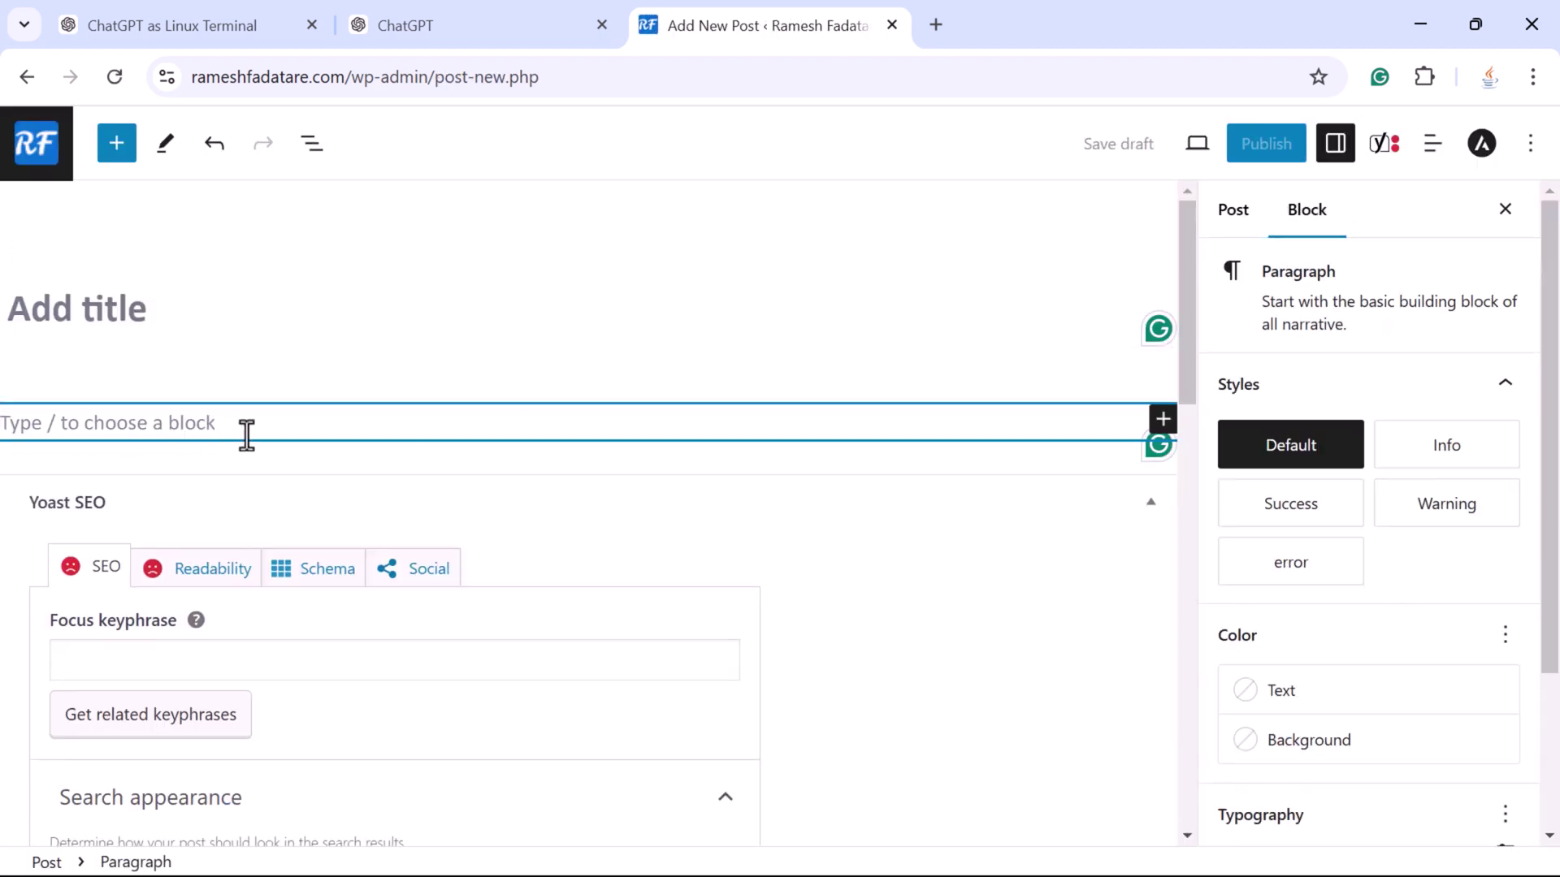
{"action": "key", "text": "ctrl+v"}
Select the pasted heading '10 Simple Tips for Eating Healthy Every Day' in the body
{"action": "scroll", "coordinate": [797, 379], "scroll_direction": "up", "scroll_amount": 20}
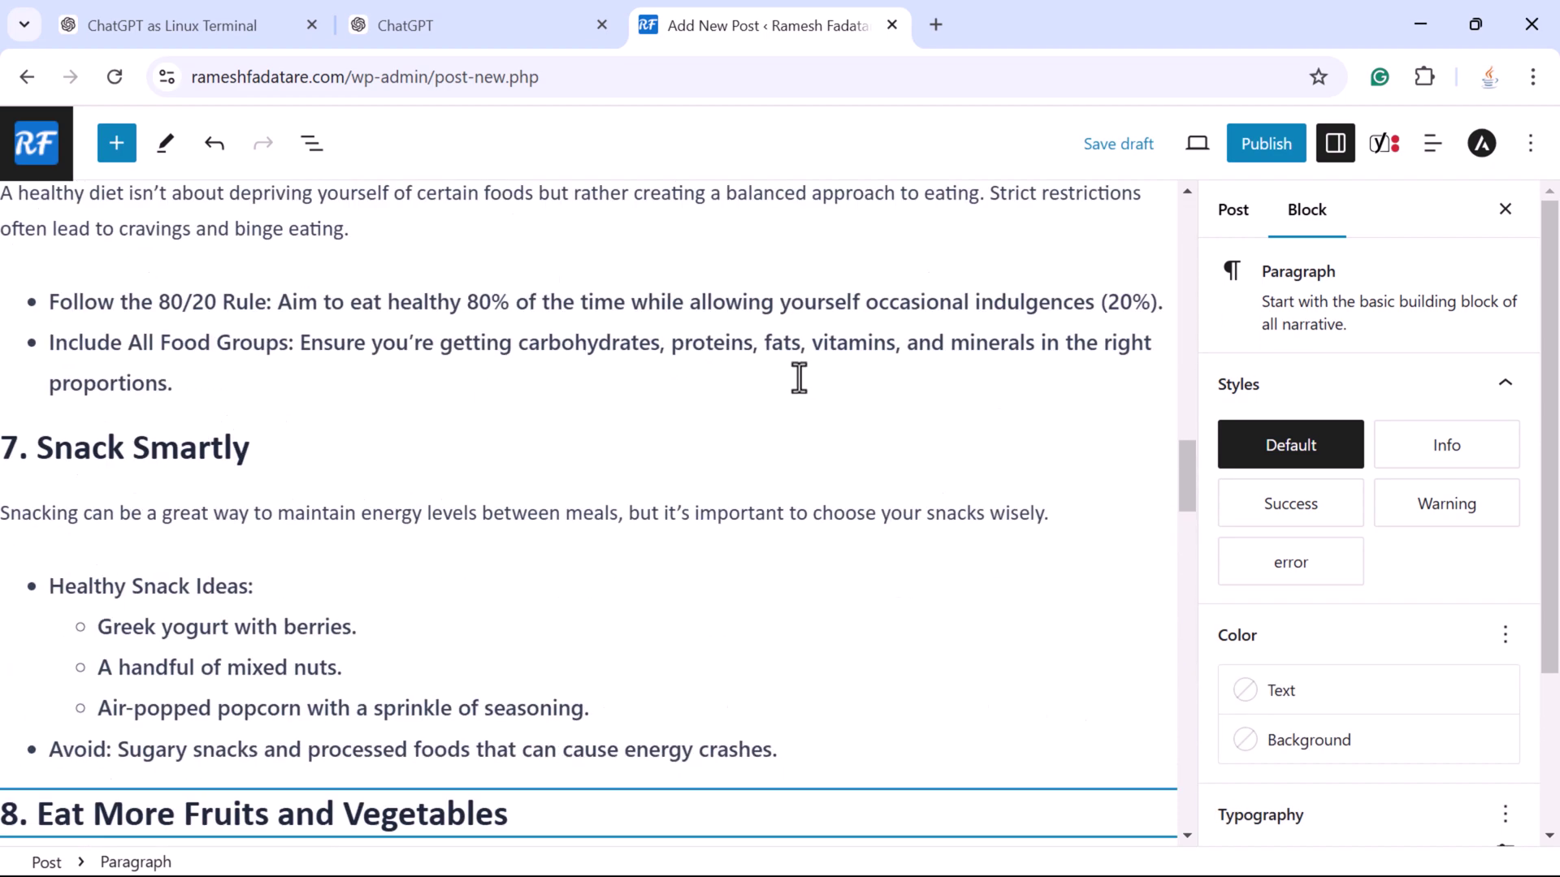
{"action": "scroll", "coordinate": [798, 376], "scroll_direction": "up", "scroll_amount": 10}
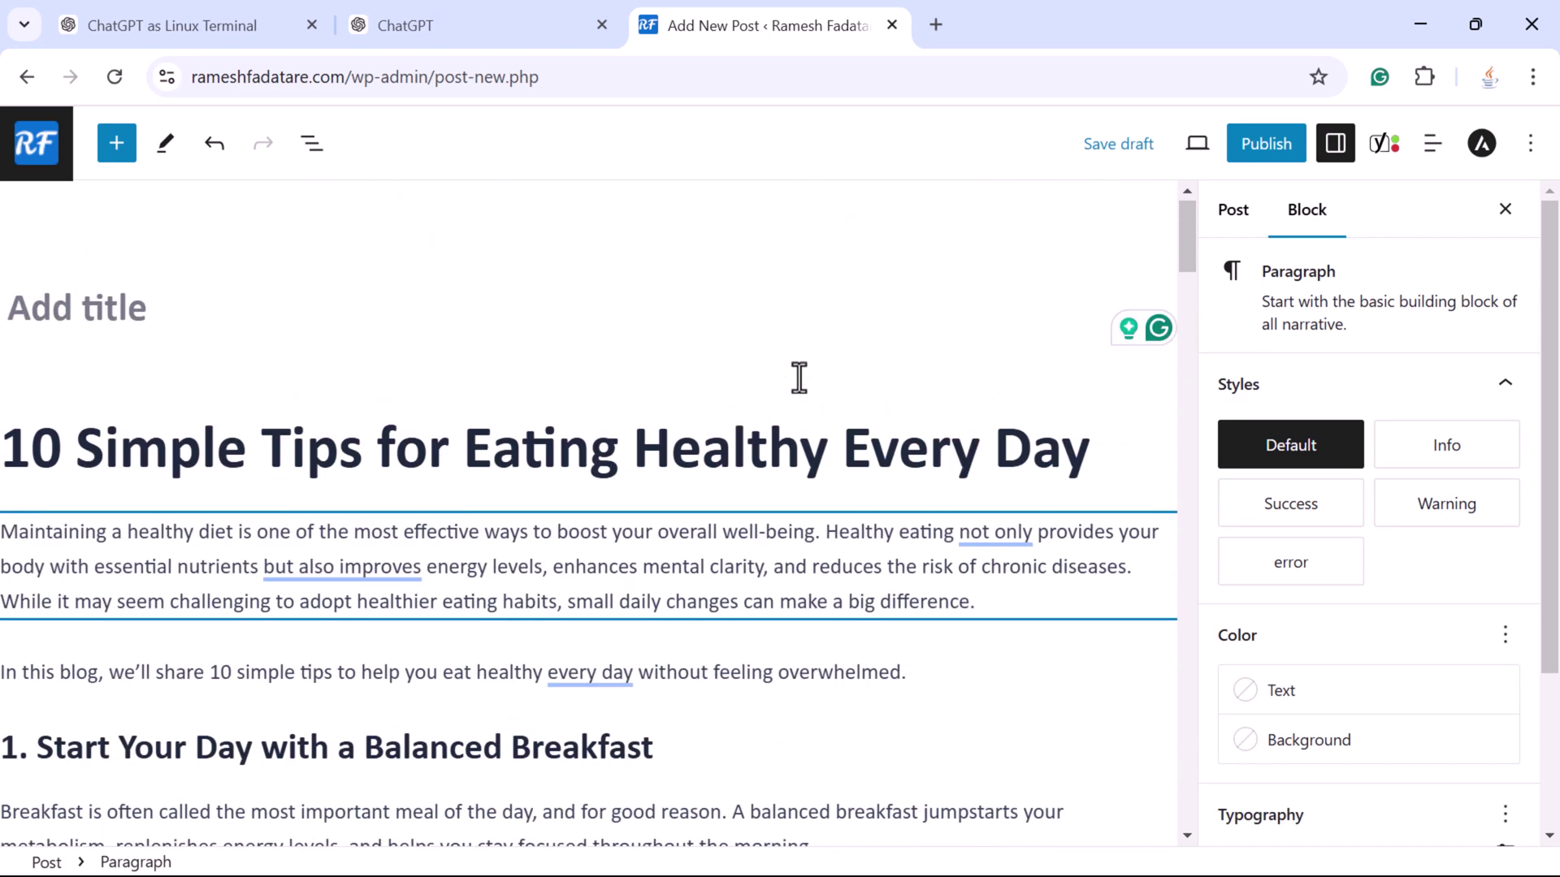
{"action": "left_click", "coordinate": [1124, 452]}
{"action": "left_click_drag", "start_coordinate": [1124, 451], "coordinate": [3, 462]}
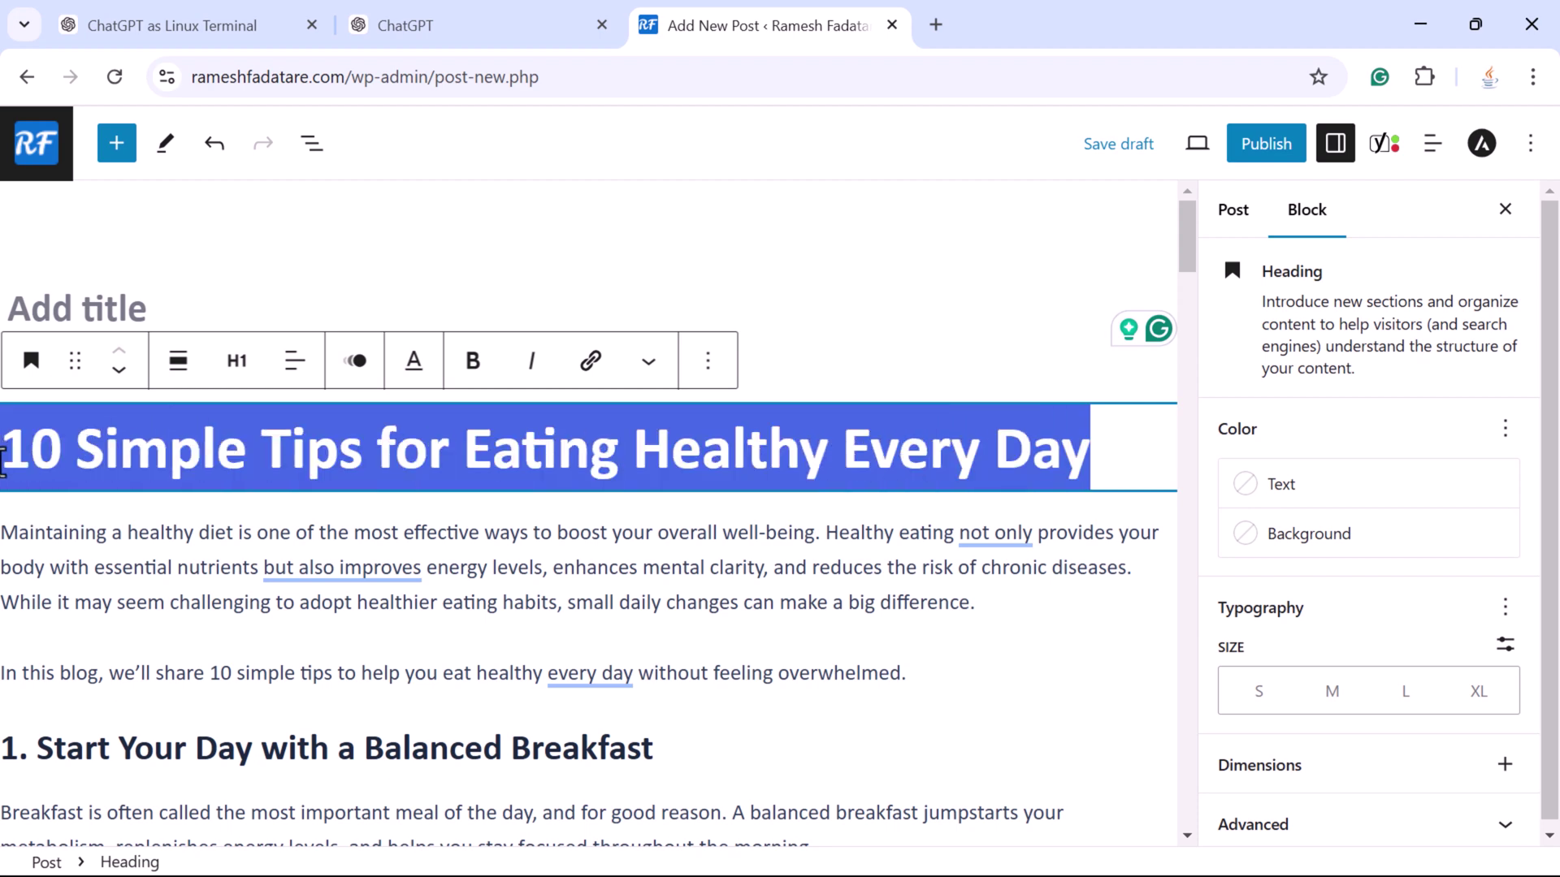
Move the heading text into the post title and delete the empty Heading block
{"action": "key", "text": "ctrl+x"}
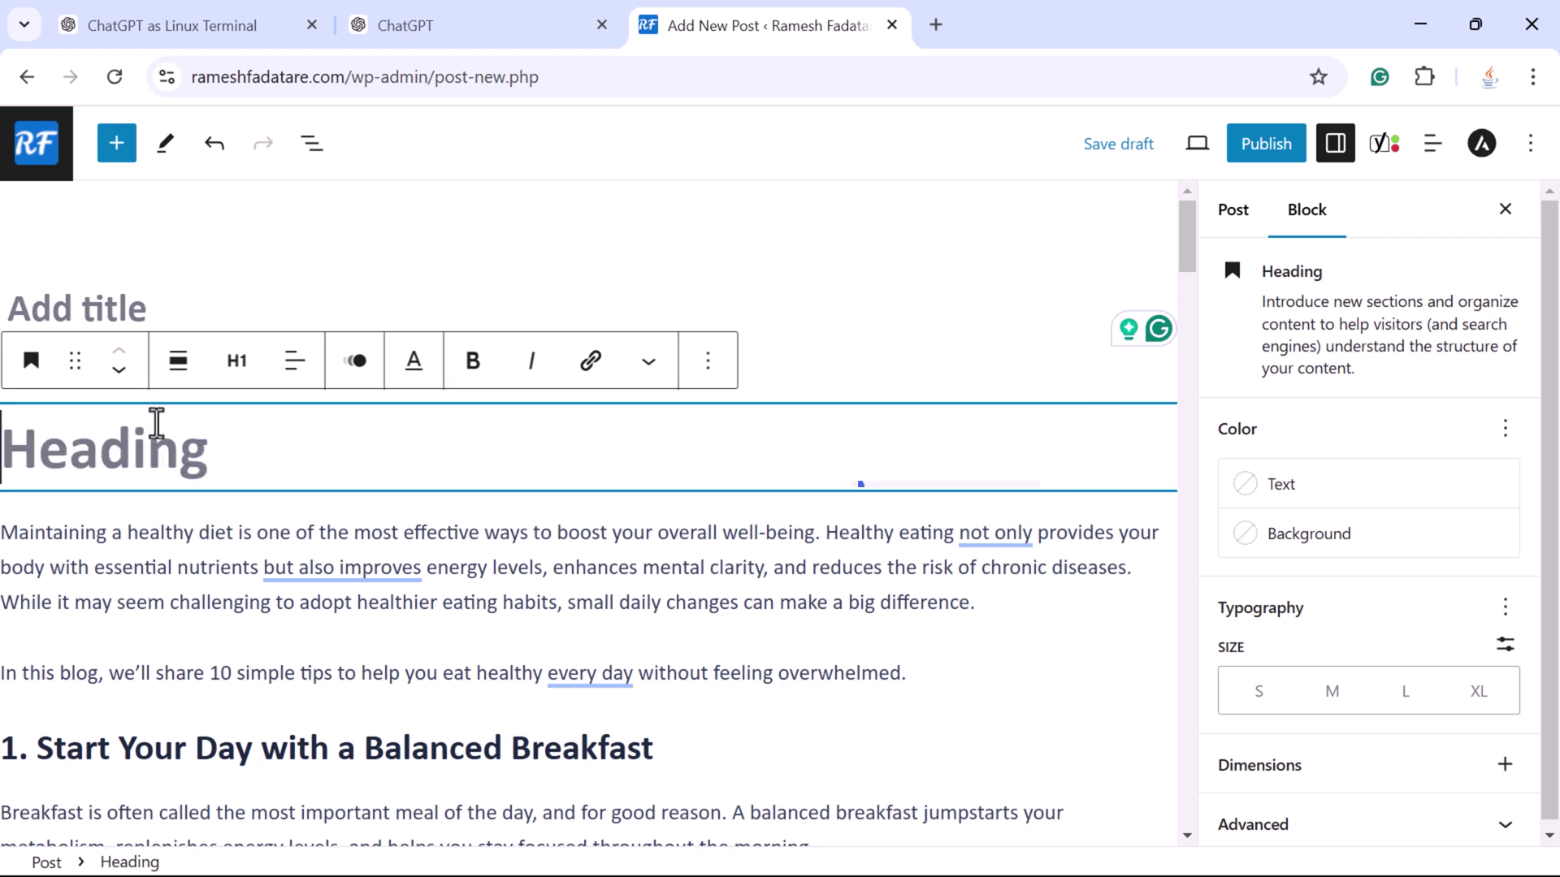
{"action": "left_click", "coordinate": [169, 308]}
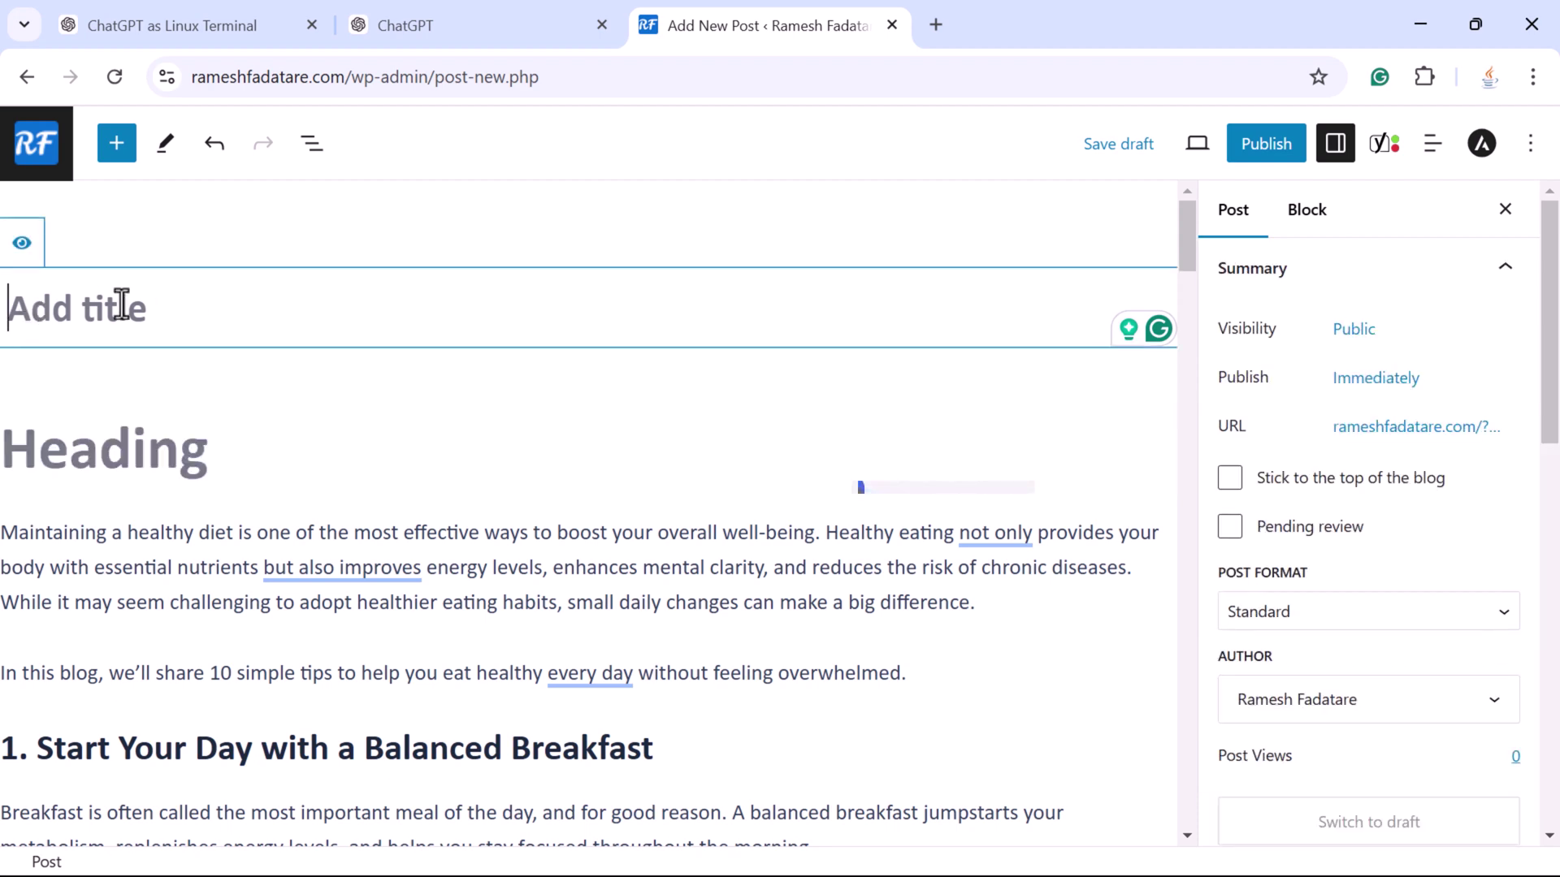
{"action": "left_click", "coordinate": [196, 456]}
{"action": "left_click", "coordinate": [709, 370]}
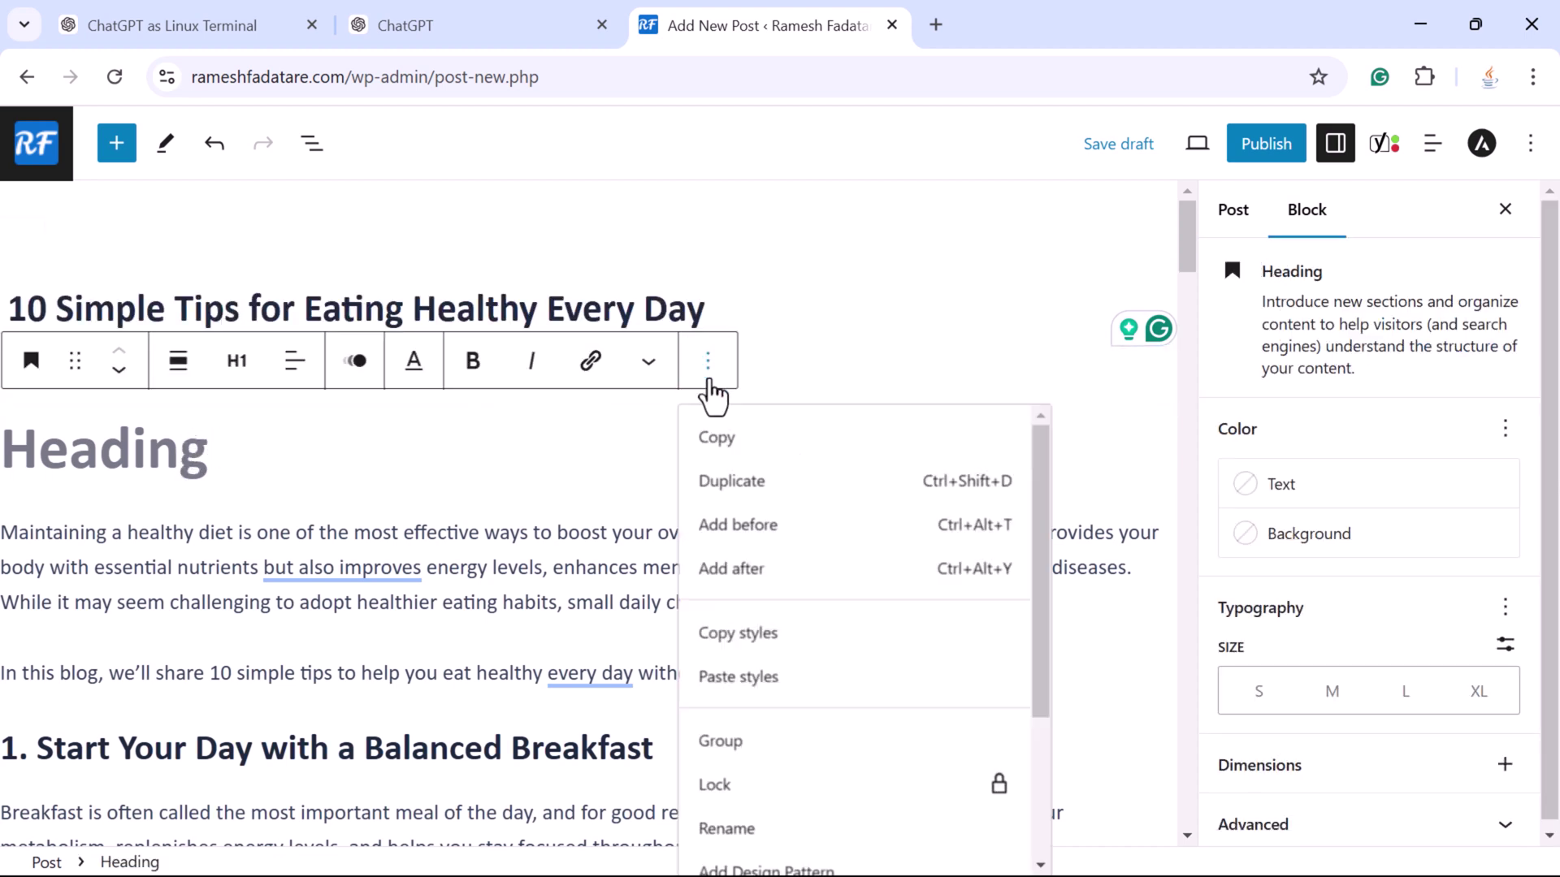
{"action": "scroll", "coordinate": [804, 836], "scroll_direction": "down", "scroll_amount": 3}
{"action": "left_click", "coordinate": [725, 843]}
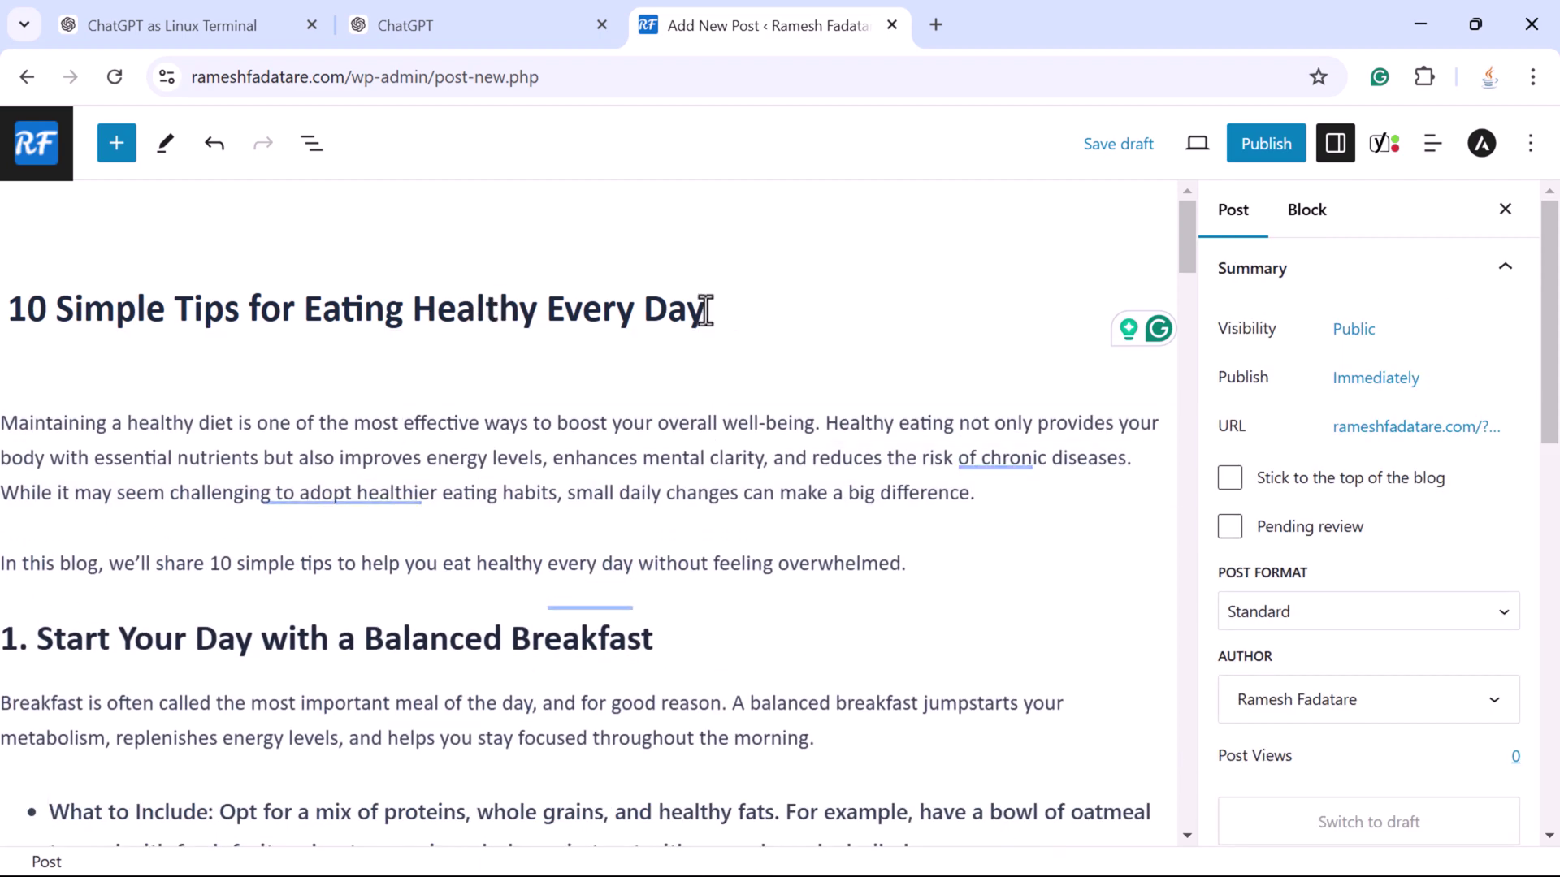
{"action": "scroll", "coordinate": [411, 407], "scroll_direction": "down", "scroll_amount": 2}
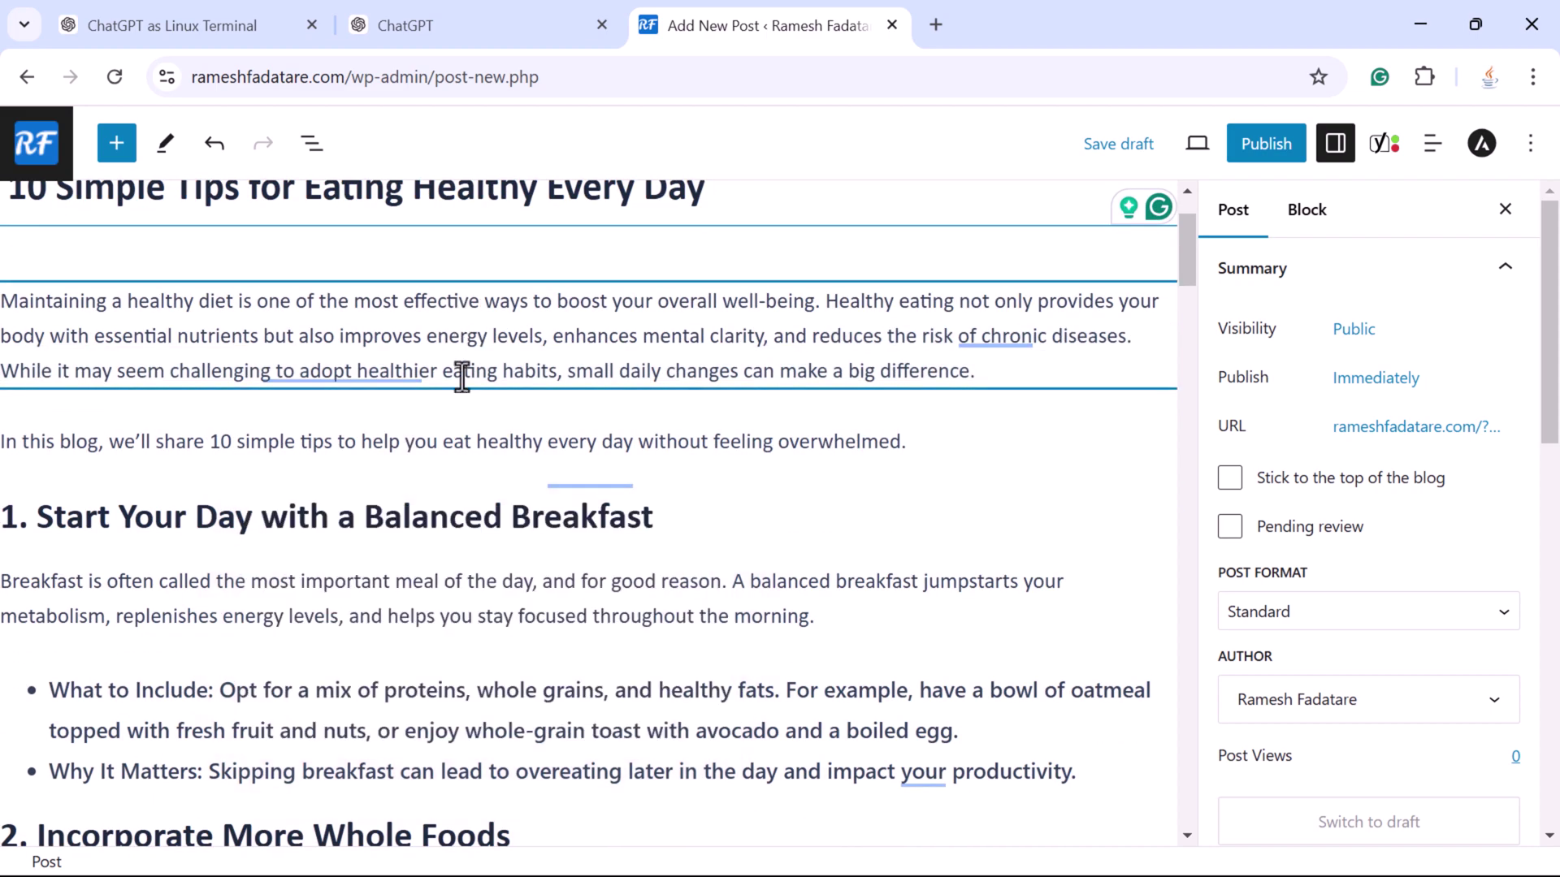
Review the post's introduction and numbered tips, then scroll the sidebar to Categories
{"action": "scroll", "coordinate": [463, 376], "scroll_direction": "down", "scroll_amount": 2}
{"action": "scroll", "coordinate": [272, 522], "scroll_direction": "down", "scroll_amount": 10}
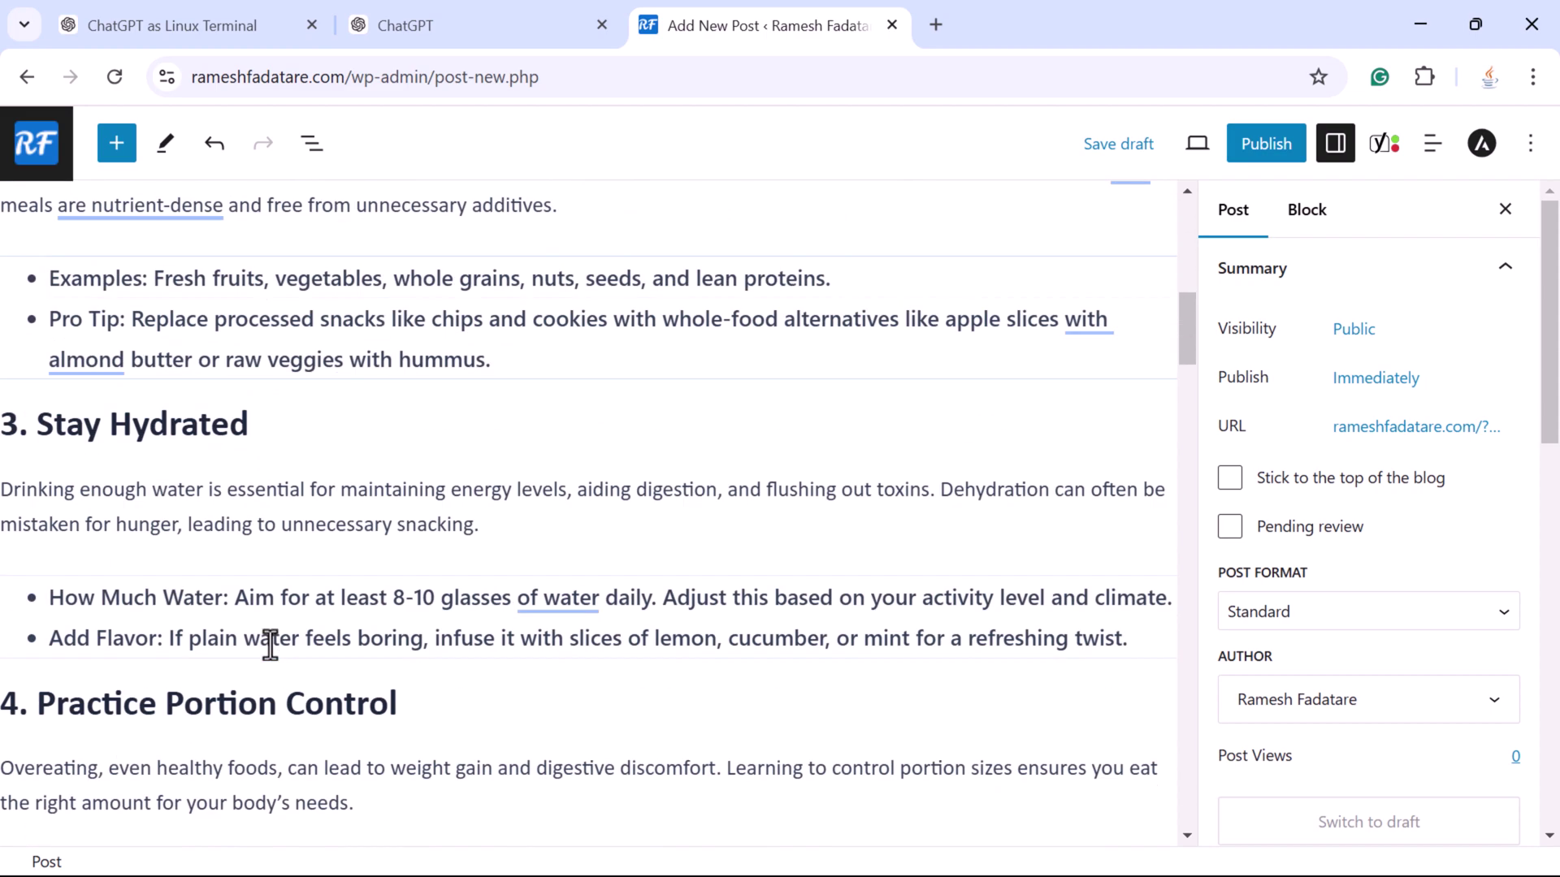
{"action": "scroll", "coordinate": [277, 660], "scroll_direction": "down", "scroll_amount": 5}
{"action": "scroll", "coordinate": [279, 650], "scroll_direction": "up", "scroll_amount": 15}
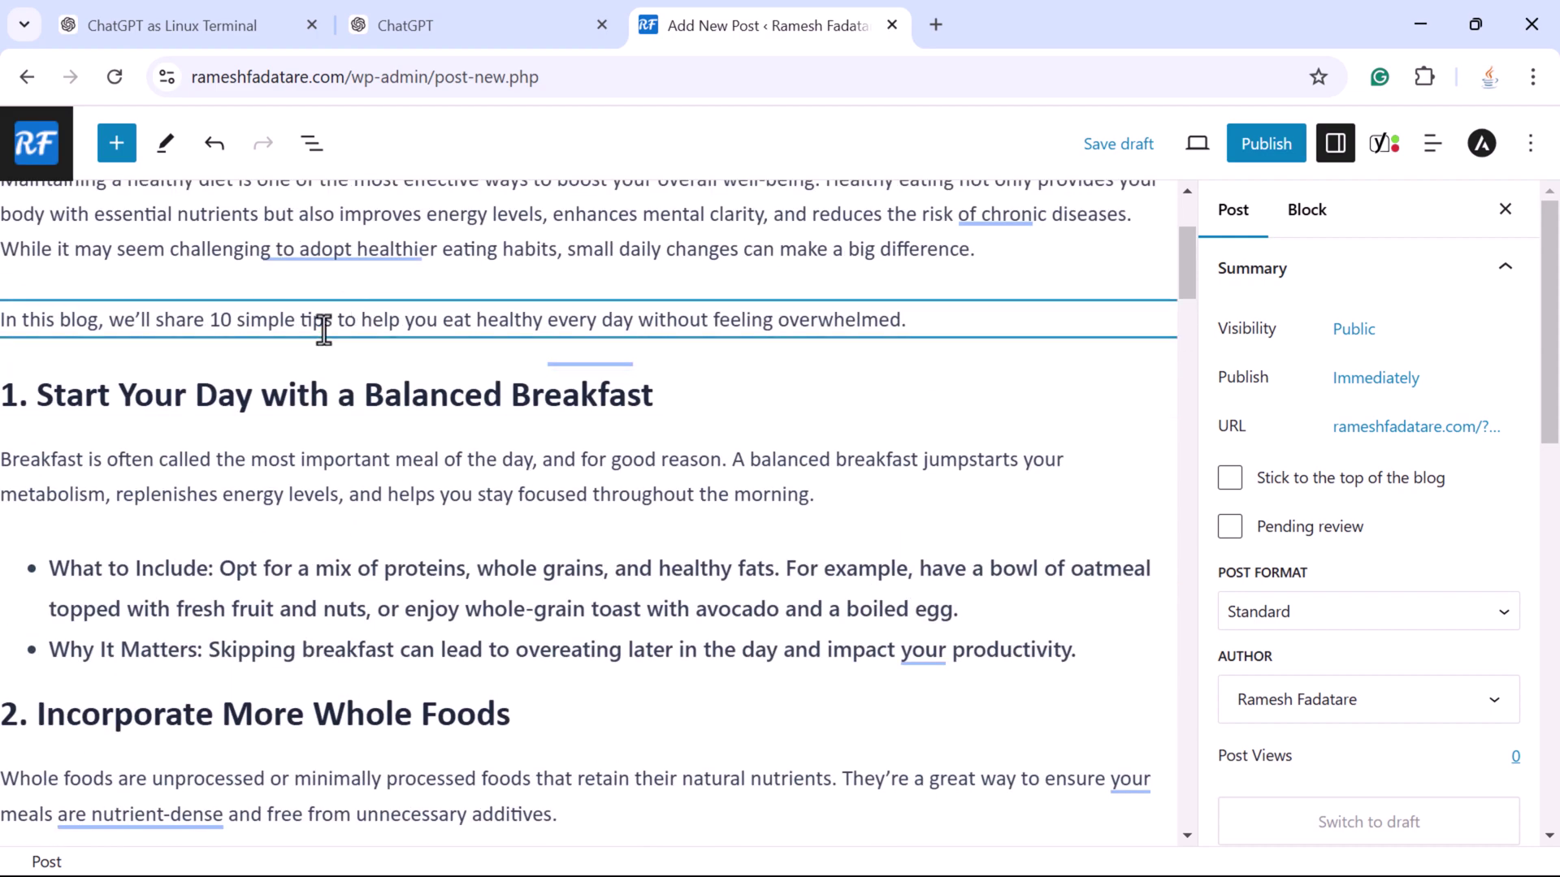
{"action": "scroll", "coordinate": [272, 593], "scroll_direction": "up", "scroll_amount": 3}
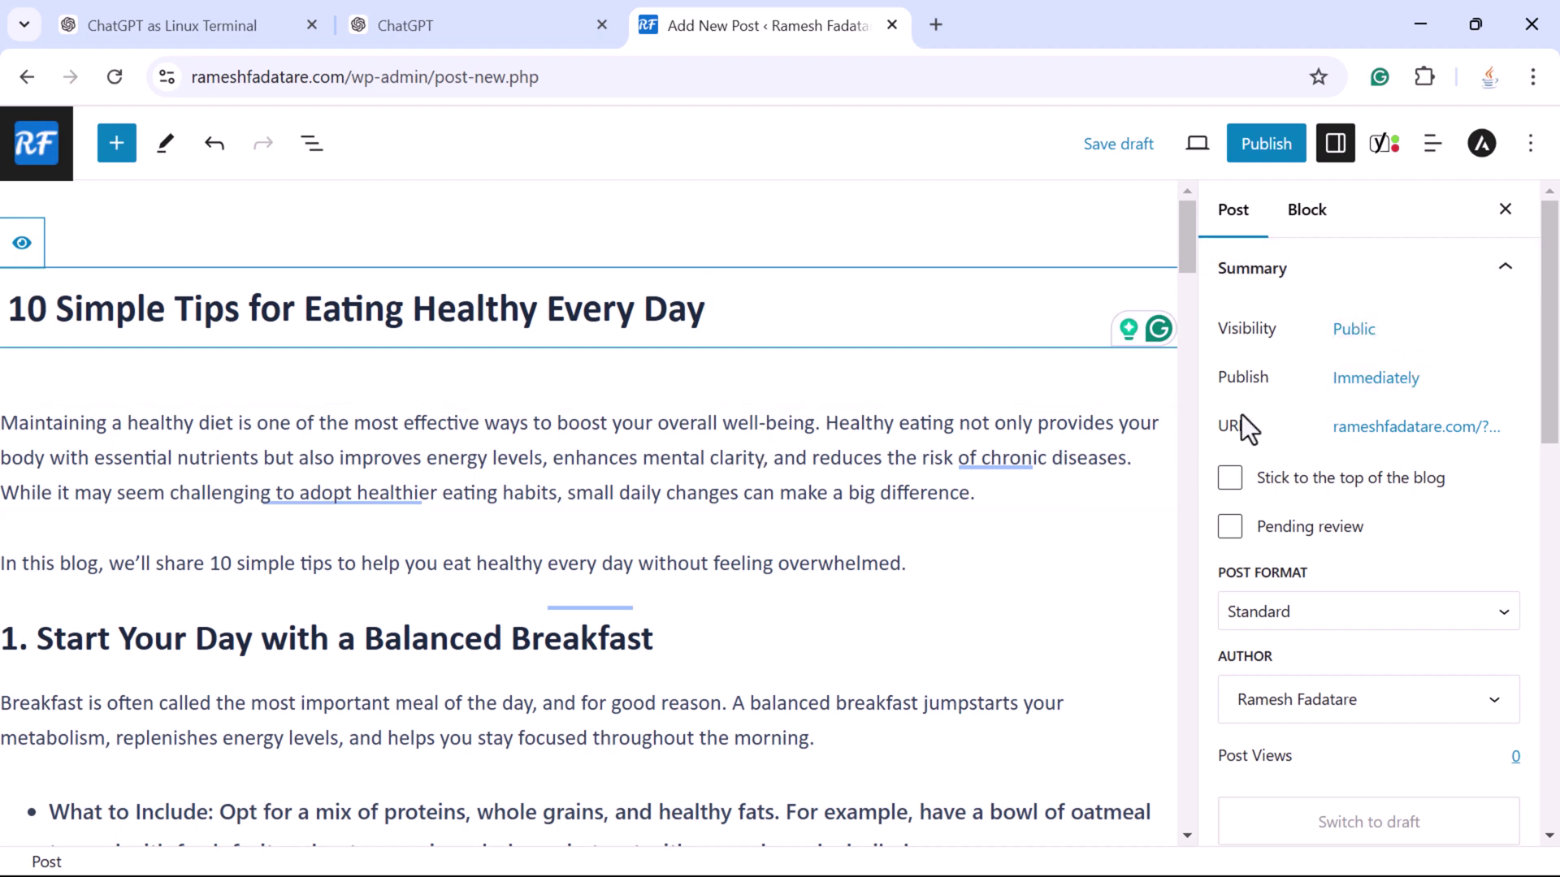
{"action": "scroll", "coordinate": [1292, 496], "scroll_direction": "down", "scroll_amount": 3}
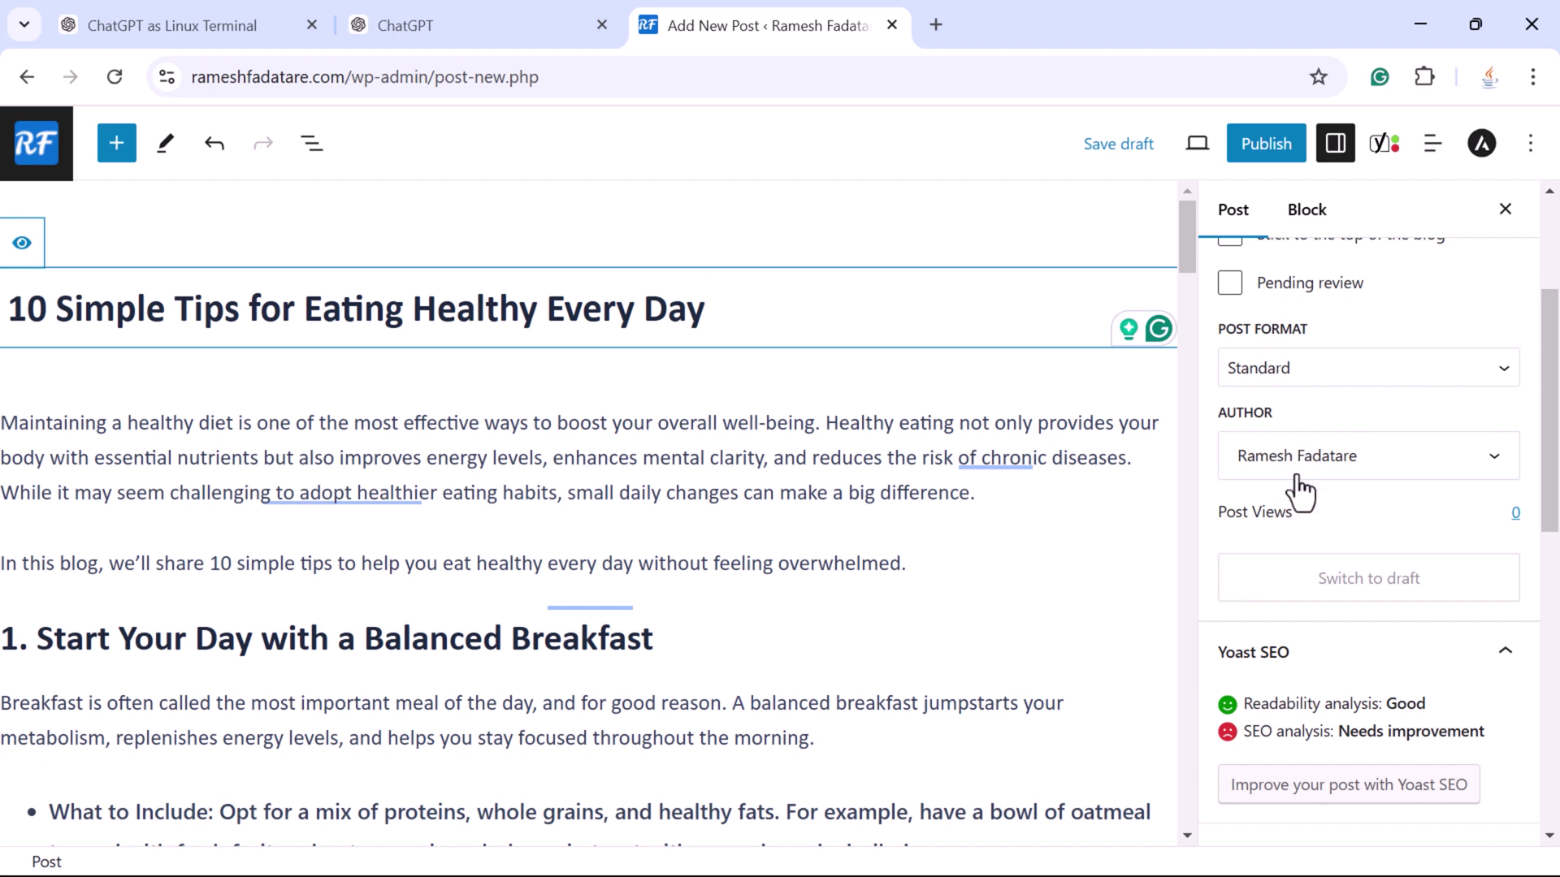
{"action": "scroll", "coordinate": [1298, 492], "scroll_direction": "down", "scroll_amount": 6}
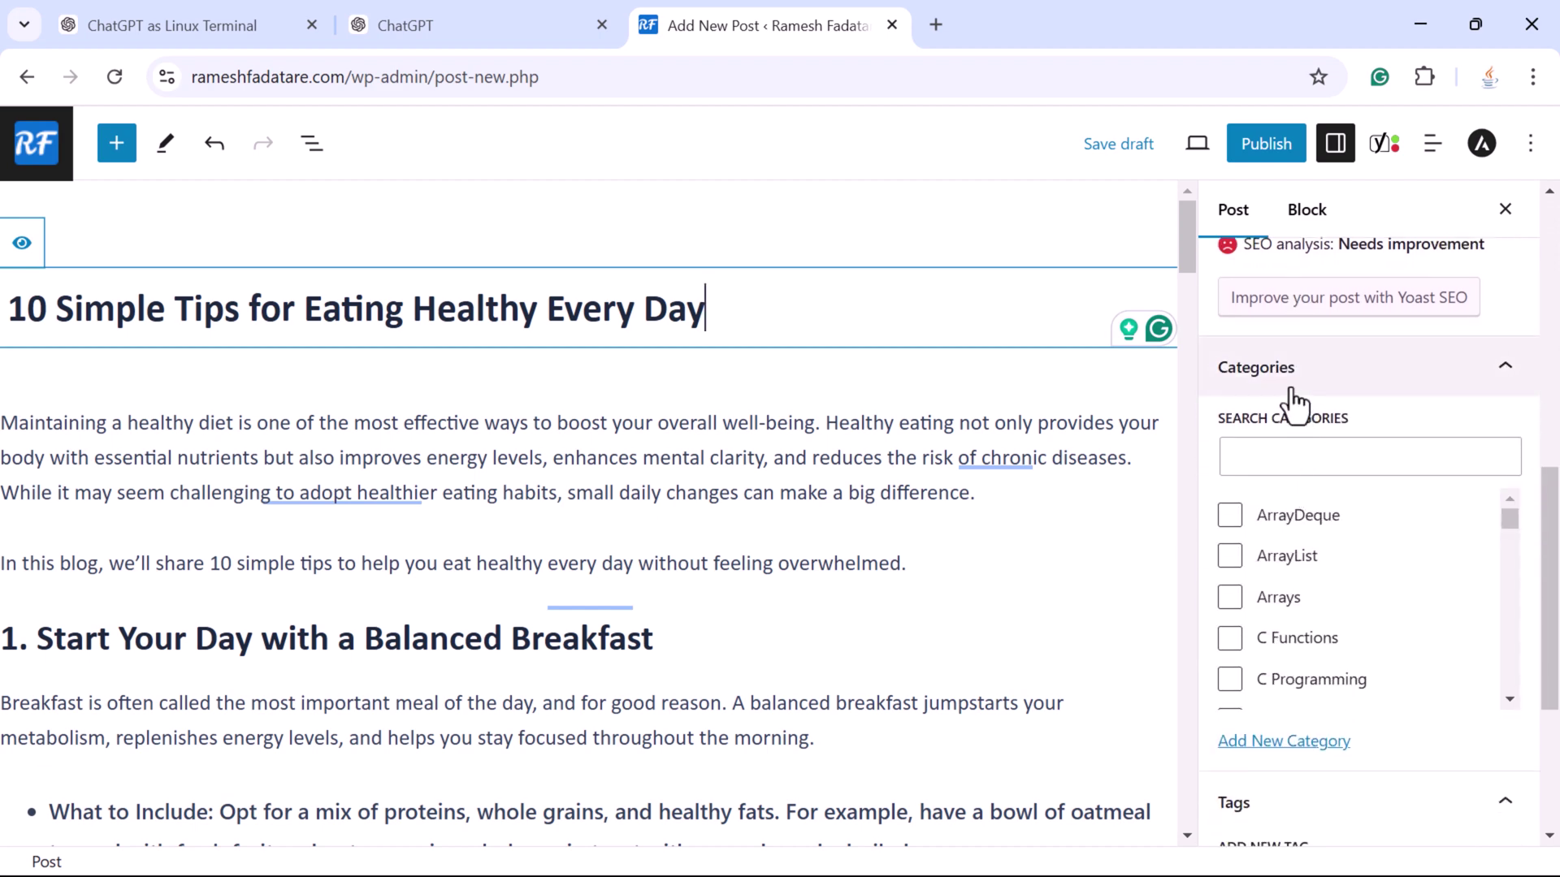
Add a new category 'Healthy' and tick it for the post
{"action": "left_click", "coordinate": [1279, 461]}
{"action": "scroll", "coordinate": [1289, 469], "scroll_direction": "down", "scroll_amount": 2}
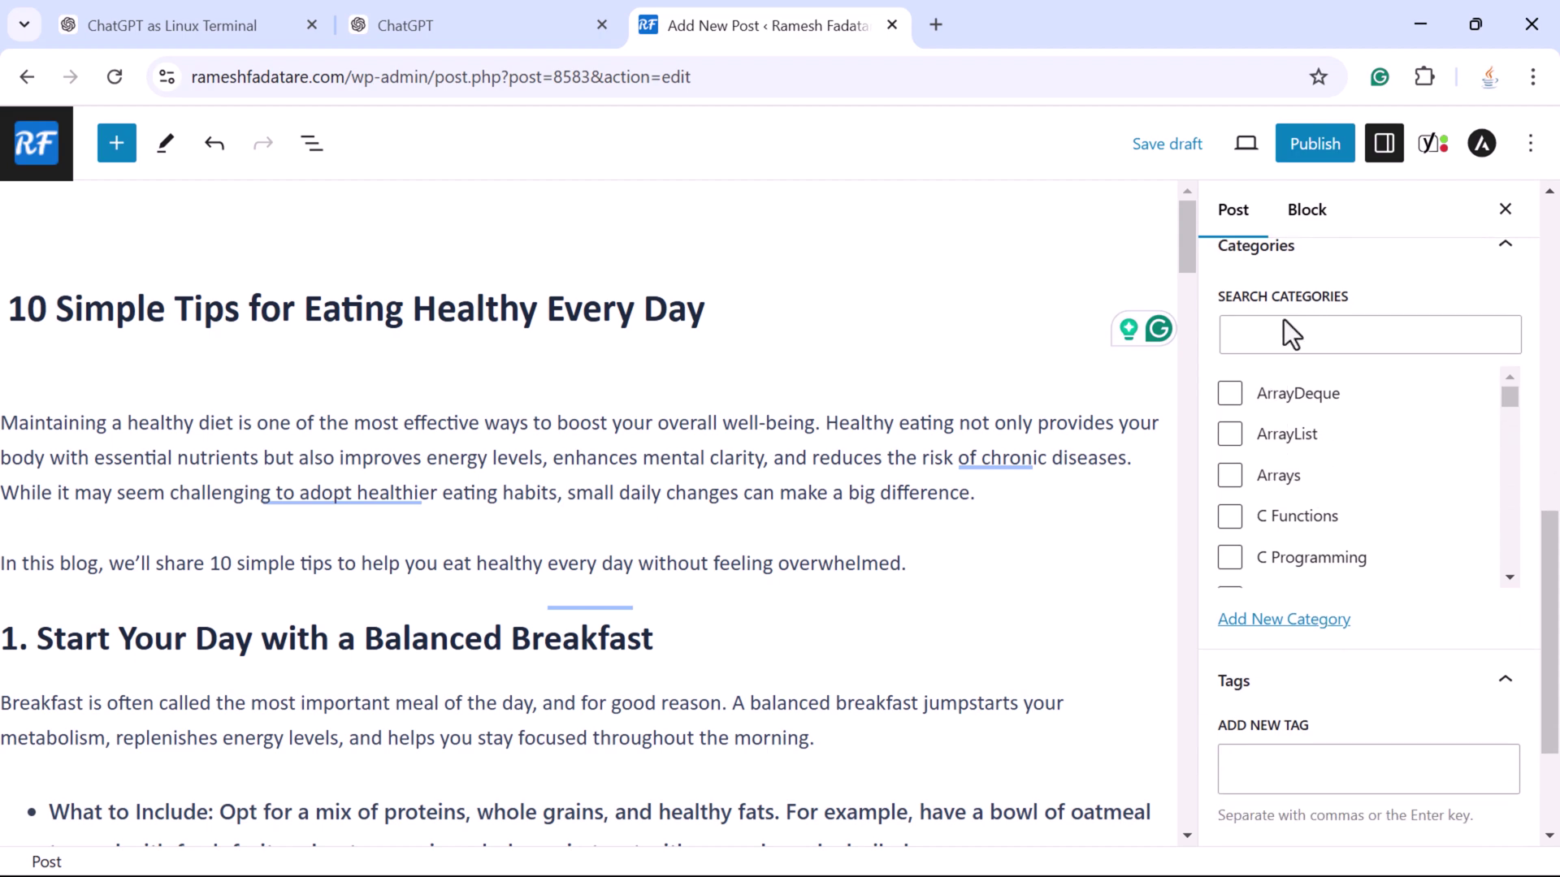
{"action": "left_click", "coordinate": [1282, 622]}
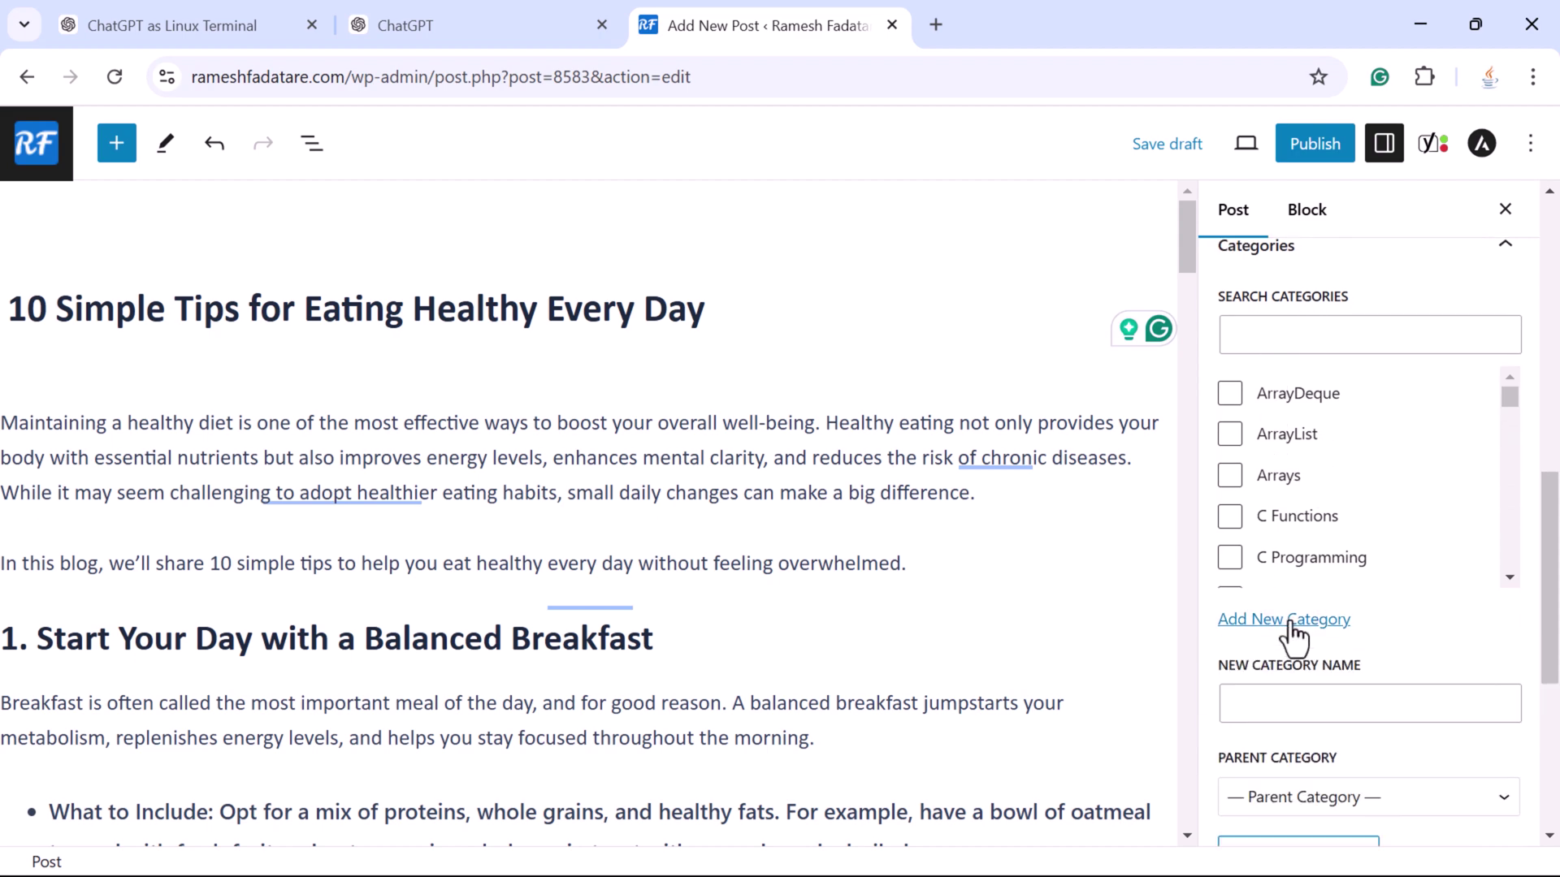
{"action": "type", "text": "Healthy"}
{"action": "scroll", "coordinate": [1377, 678], "scroll_direction": "down", "scroll_amount": 3}
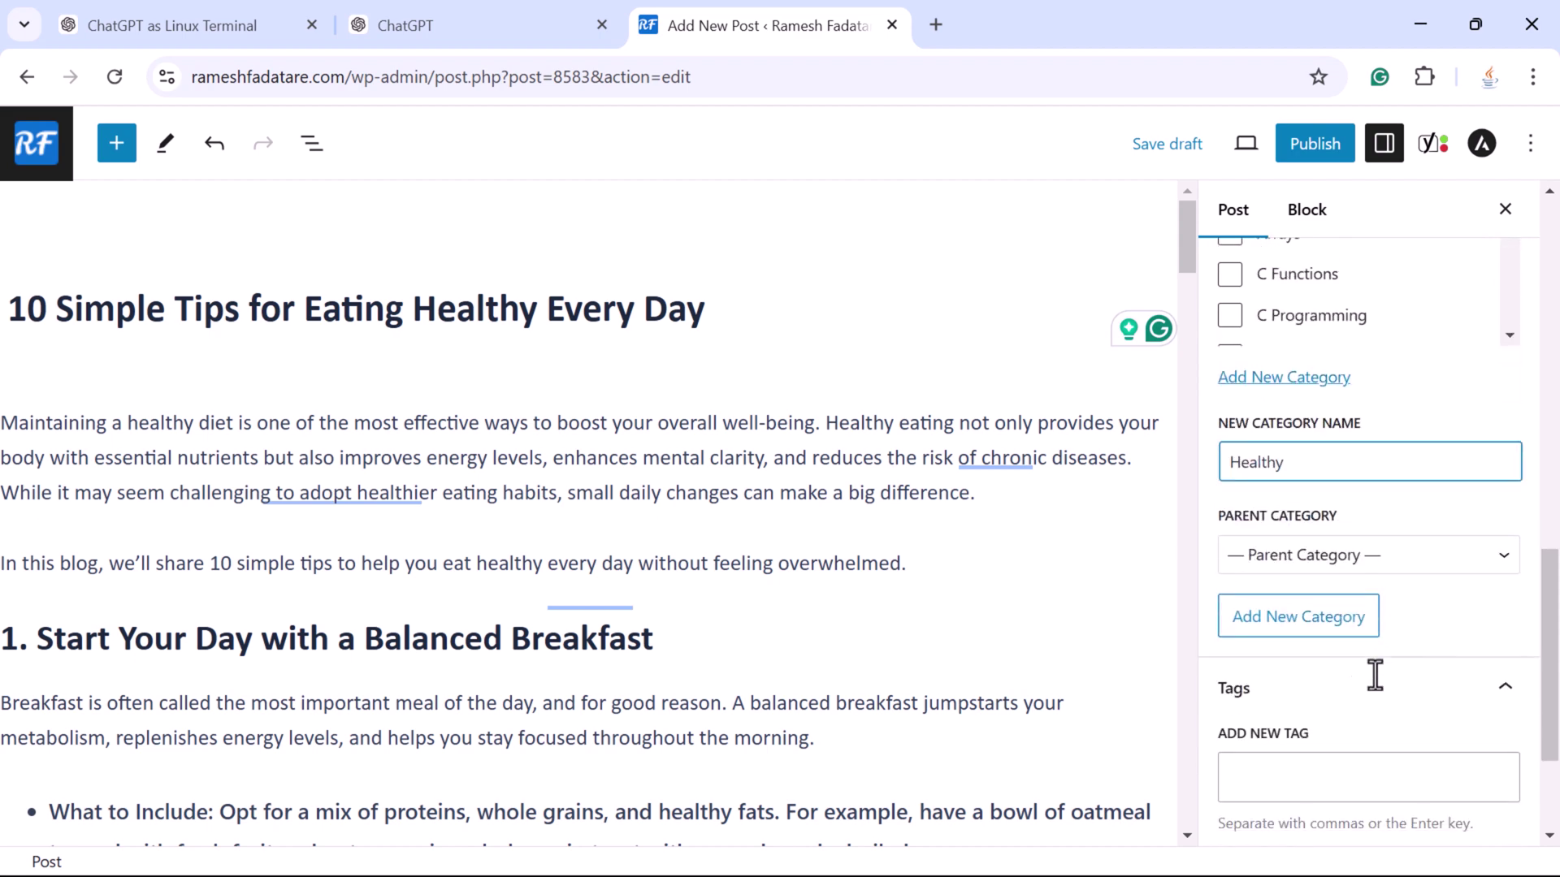
{"action": "left_click", "coordinate": [1310, 626]}
{"action": "scroll", "coordinate": [1407, 571], "scroll_direction": "up", "scroll_amount": 2}
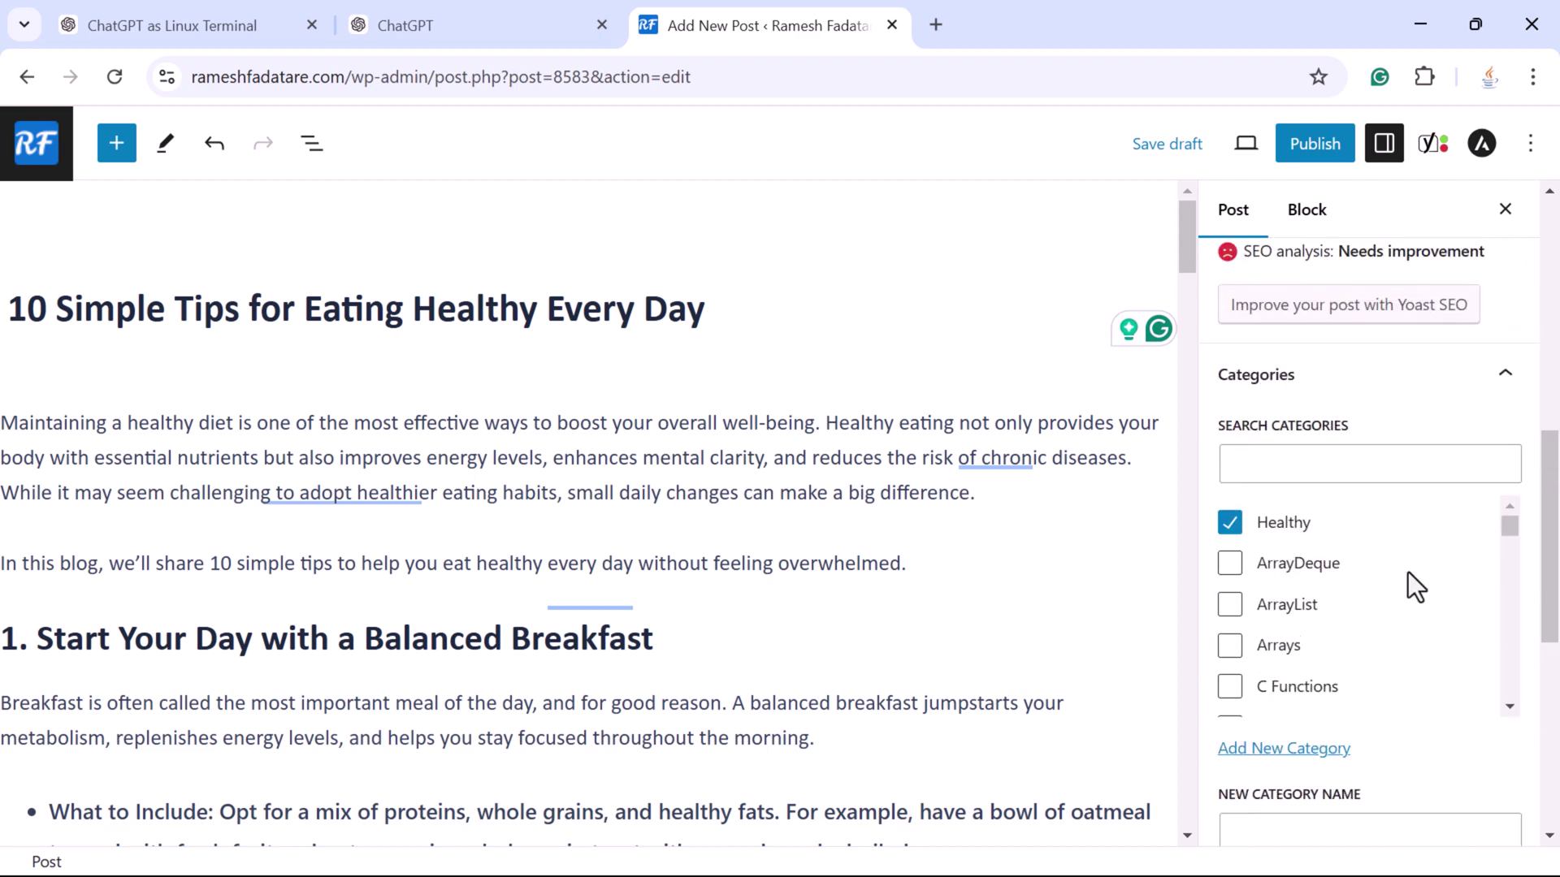
{"action": "scroll", "coordinate": [1407, 572], "scroll_direction": "up", "scroll_amount": 2}
{"action": "scroll", "coordinate": [1343, 641], "scroll_direction": "down", "scroll_amount": 3}
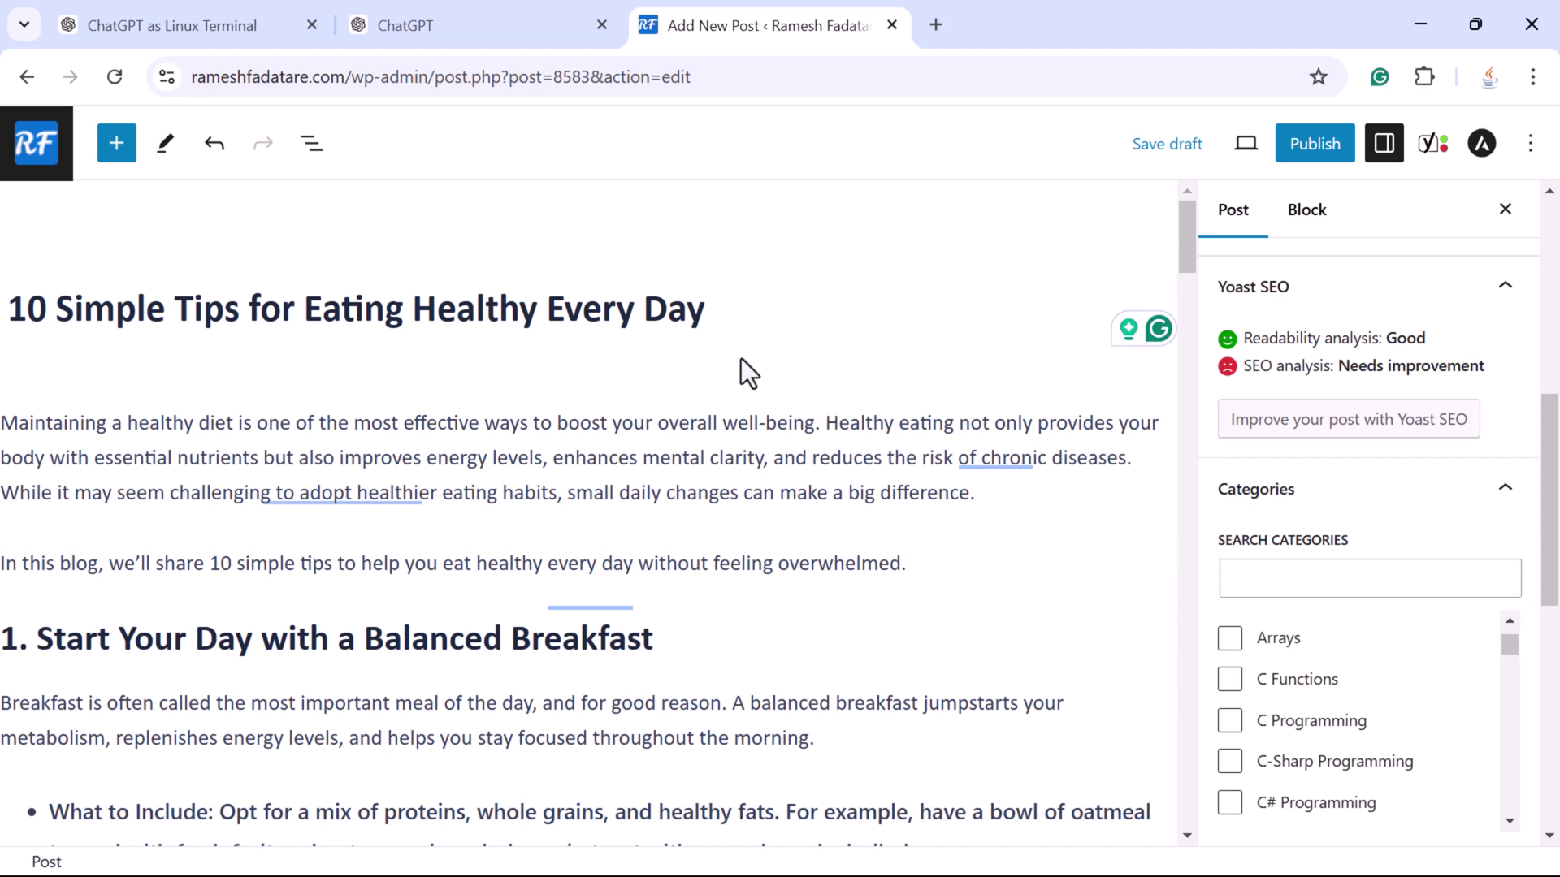
{"action": "scroll", "coordinate": [1270, 650], "scroll_direction": "up", "scroll_amount": 3}
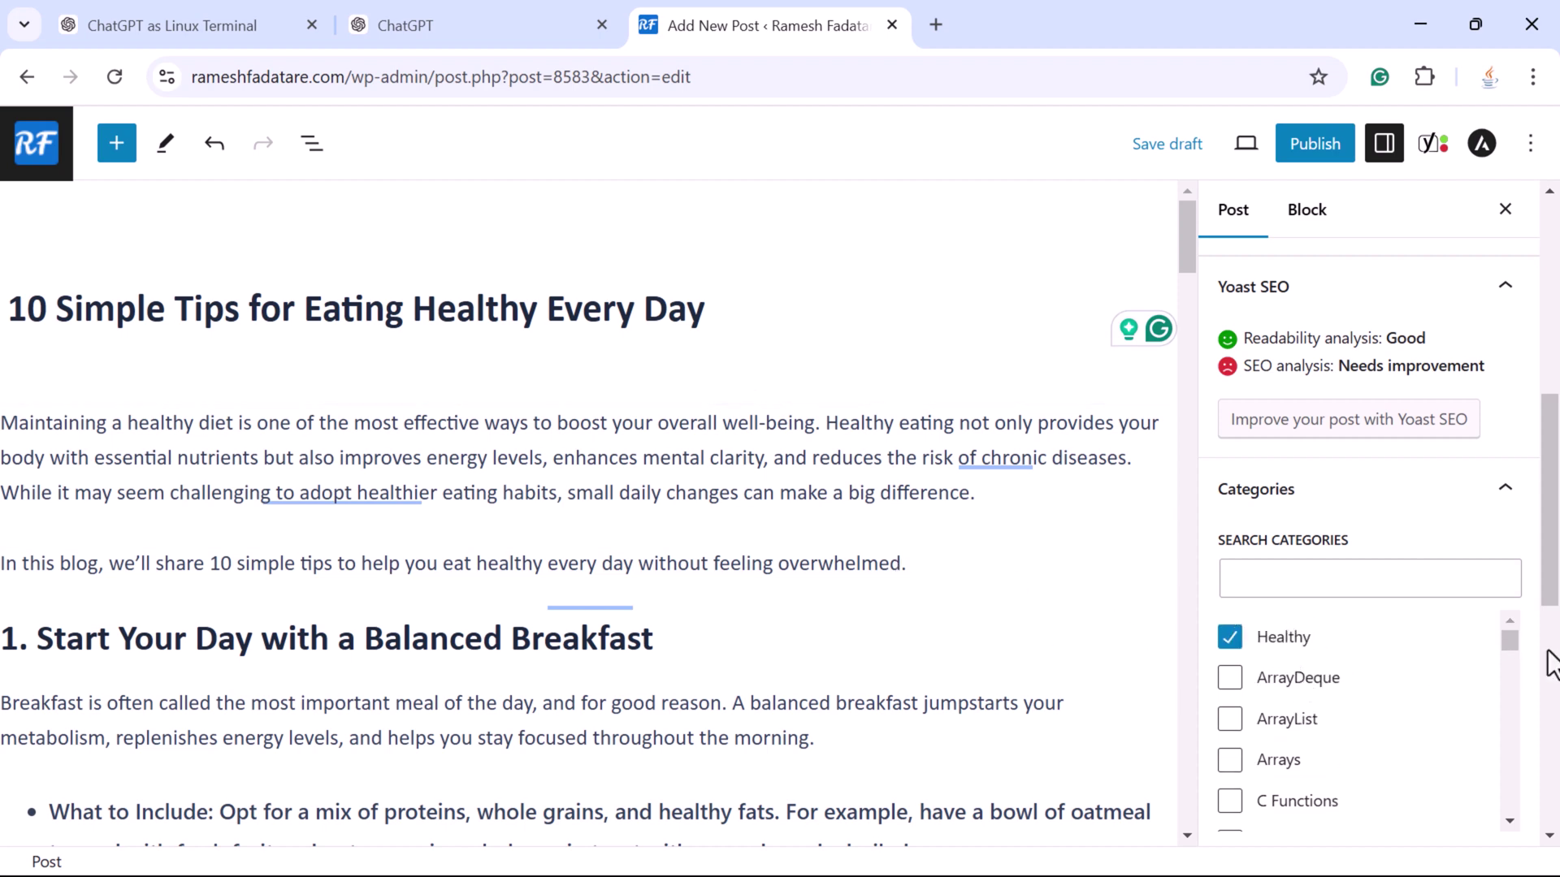
{"action": "scroll", "coordinate": [1548, 662], "scroll_direction": "down", "scroll_amount": 8}
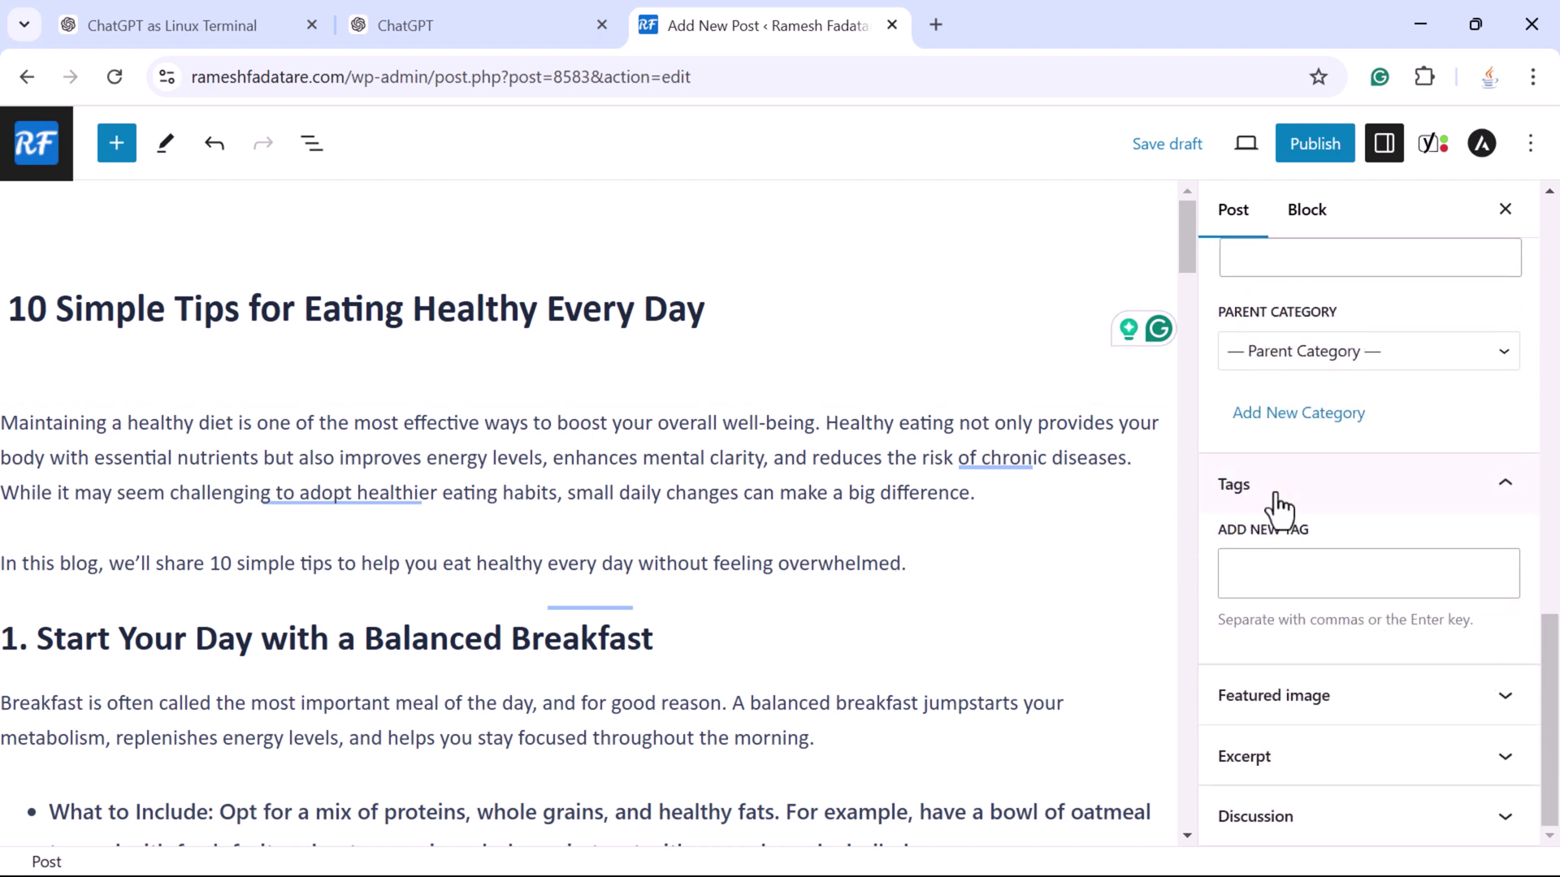
Add the tag 'Healthy Tips' to the post
{"action": "left_click", "coordinate": [1276, 581]}
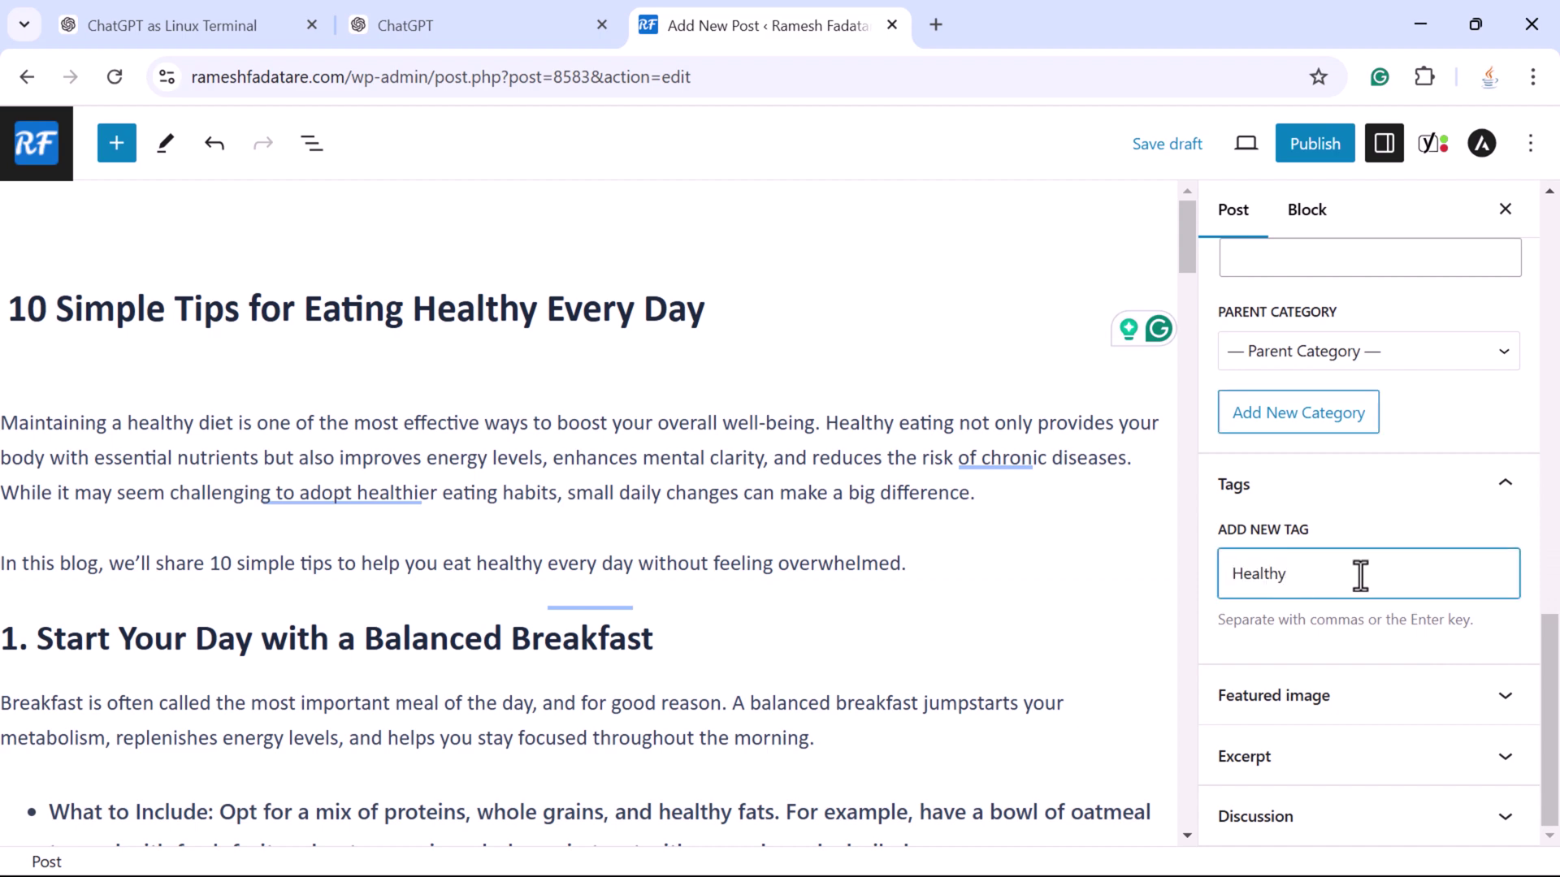
{"action": "type", "text": "Healthy Tips"}
{"action": "key", "text": "Return"}
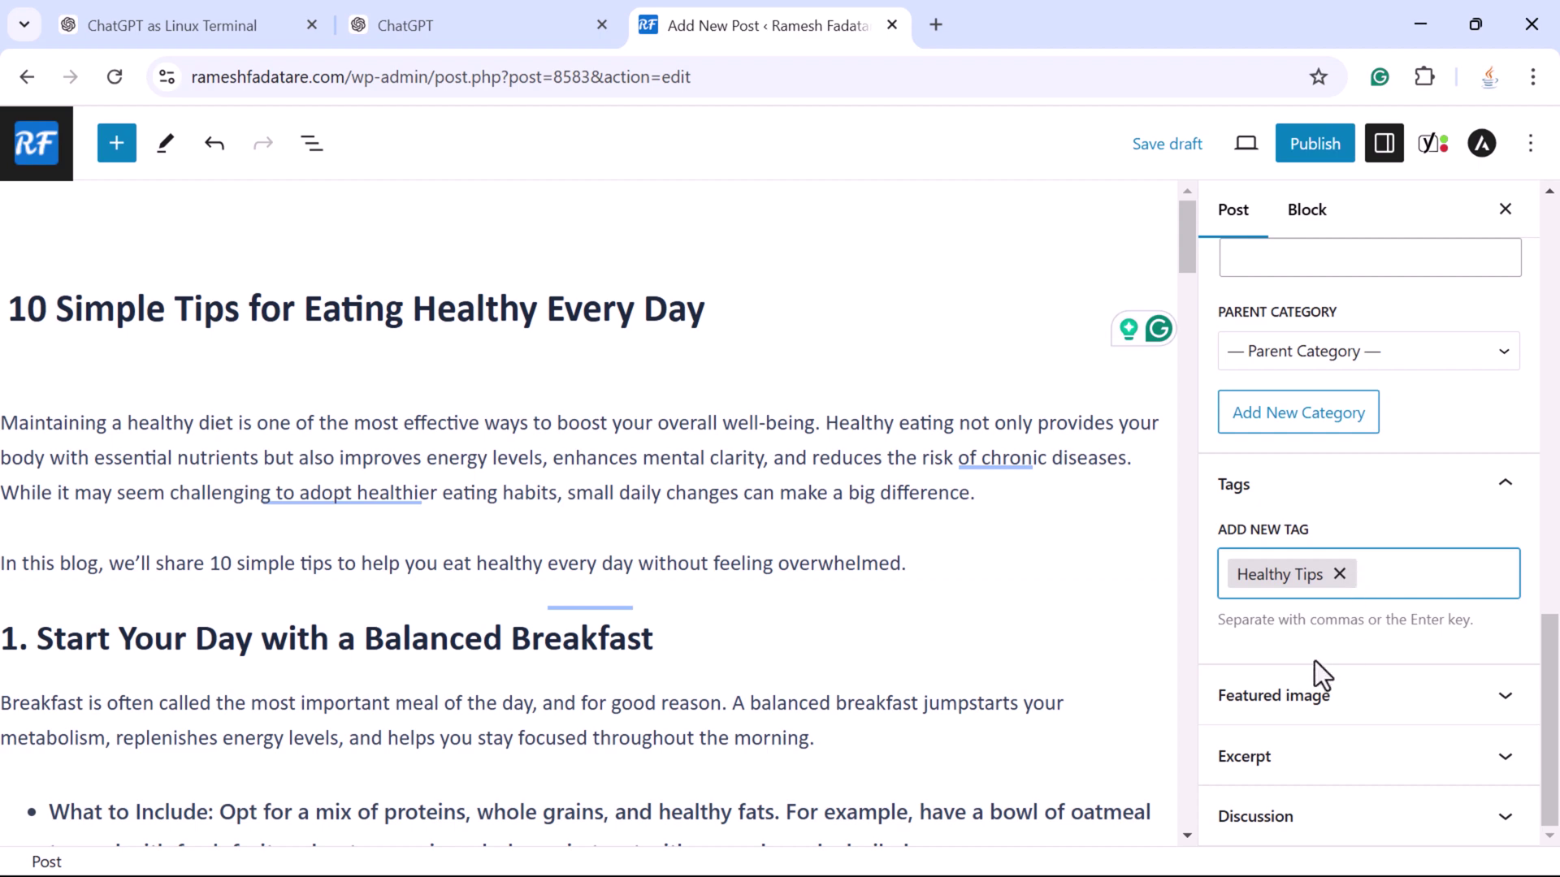
Check the Featured image and Excerpt settings, then bring up the pre-publish review
{"action": "left_click", "coordinate": [1512, 715]}
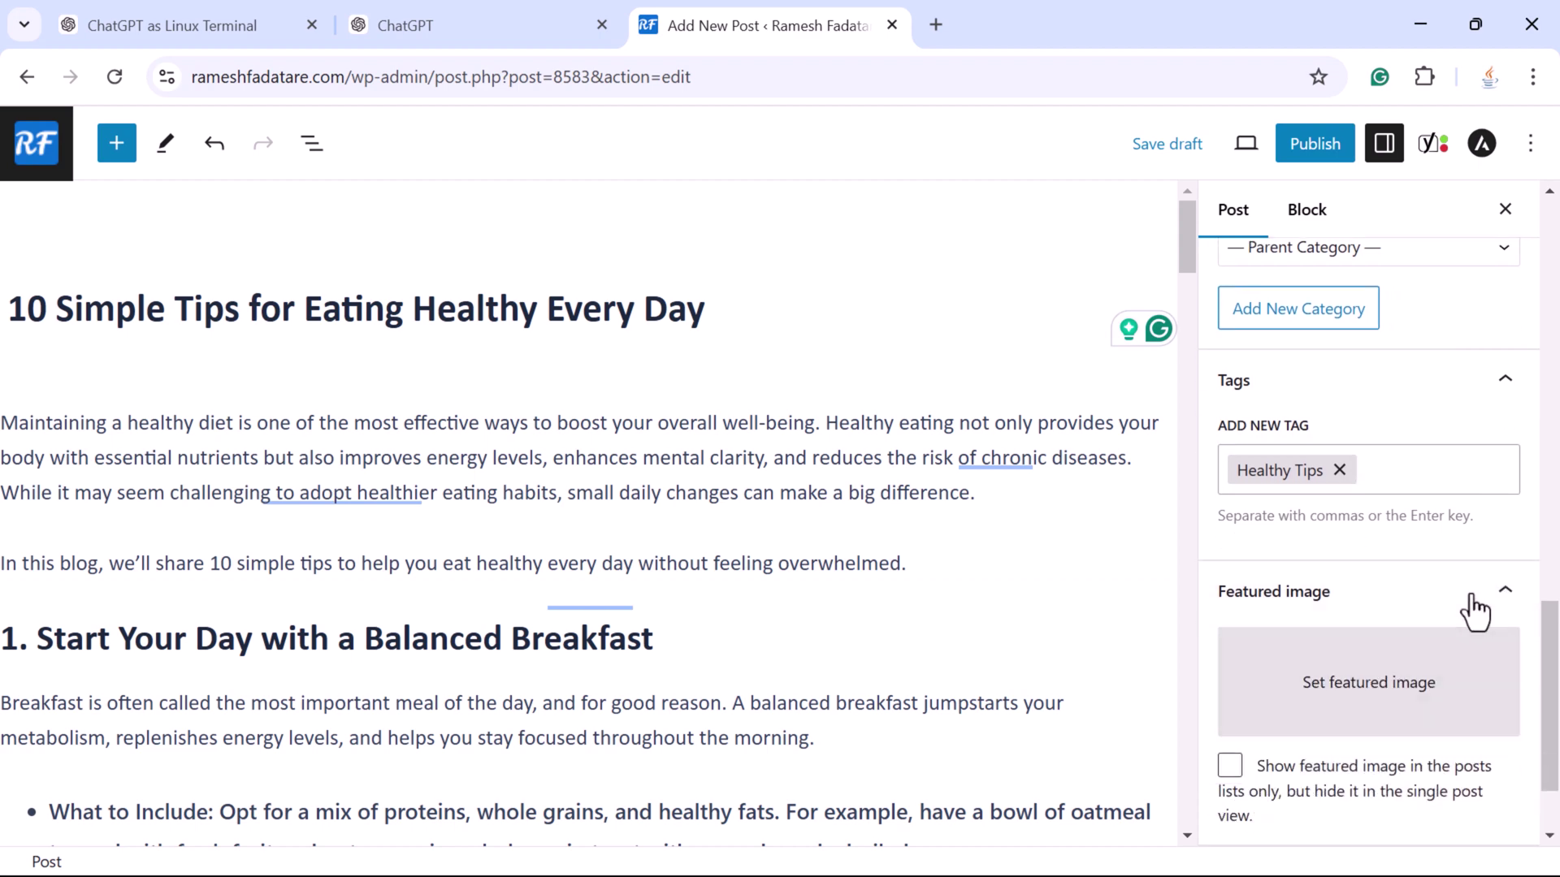
{"action": "scroll", "coordinate": [1382, 696], "scroll_direction": "down", "scroll_amount": 3}
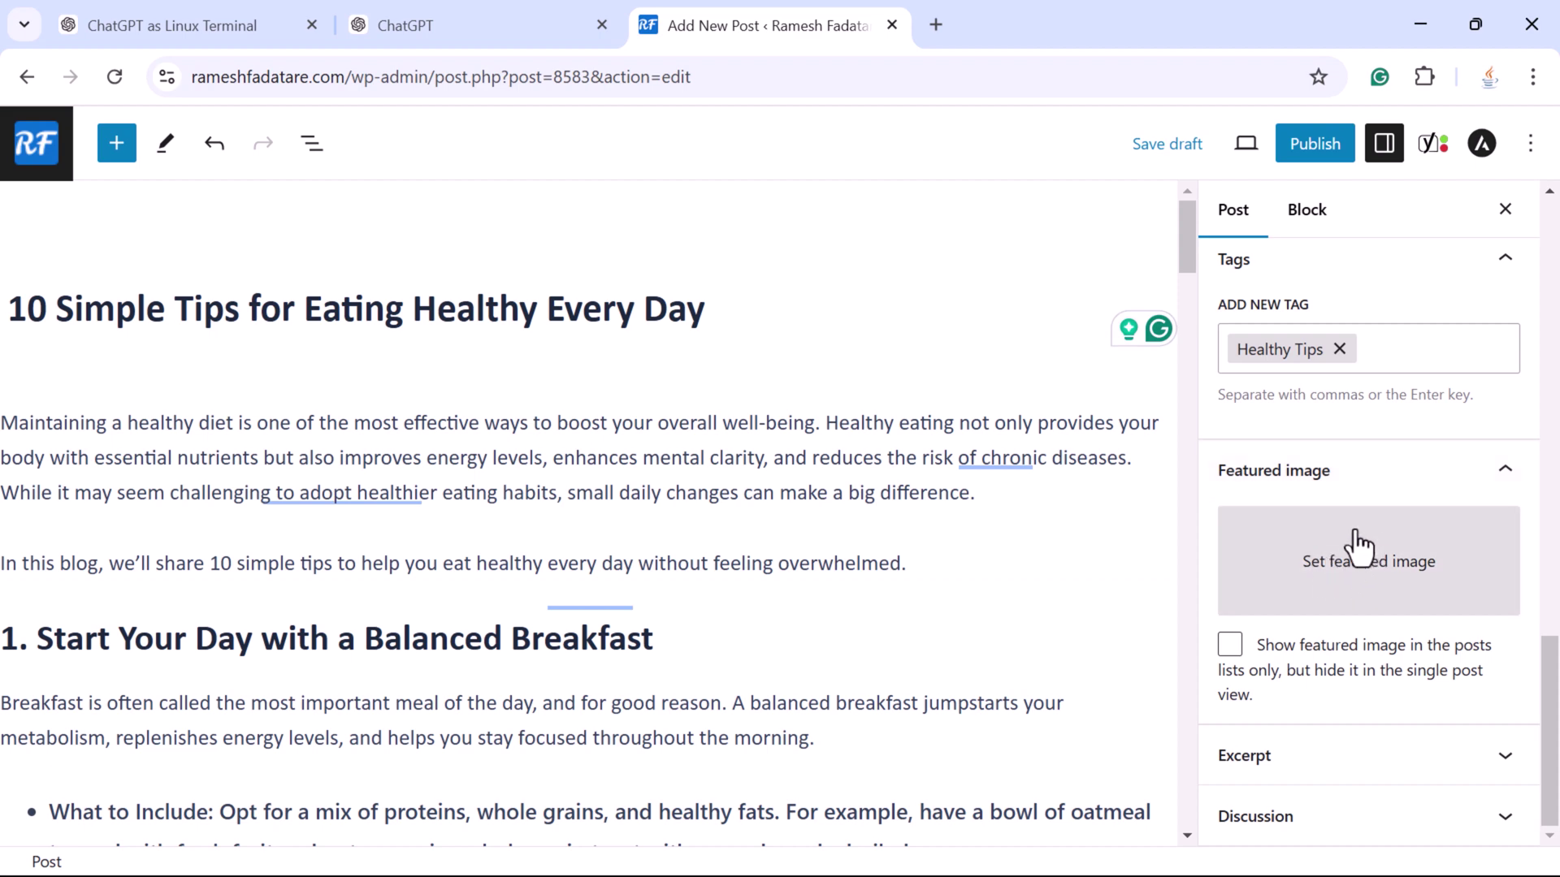
{"action": "left_click", "coordinate": [1506, 760]}
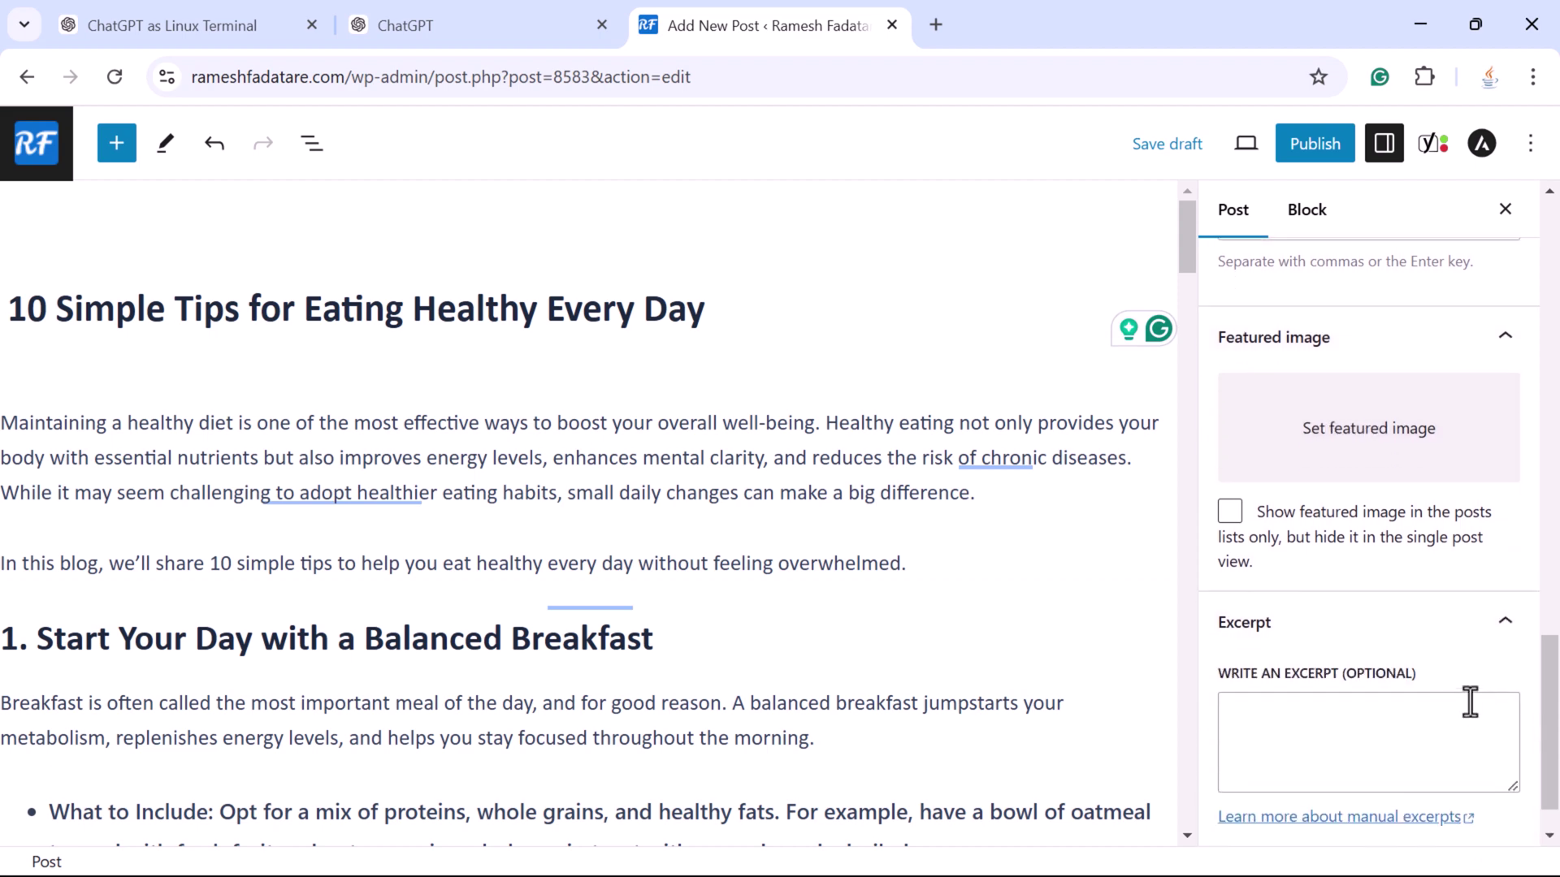
{"action": "left_click", "coordinate": [1504, 622]}
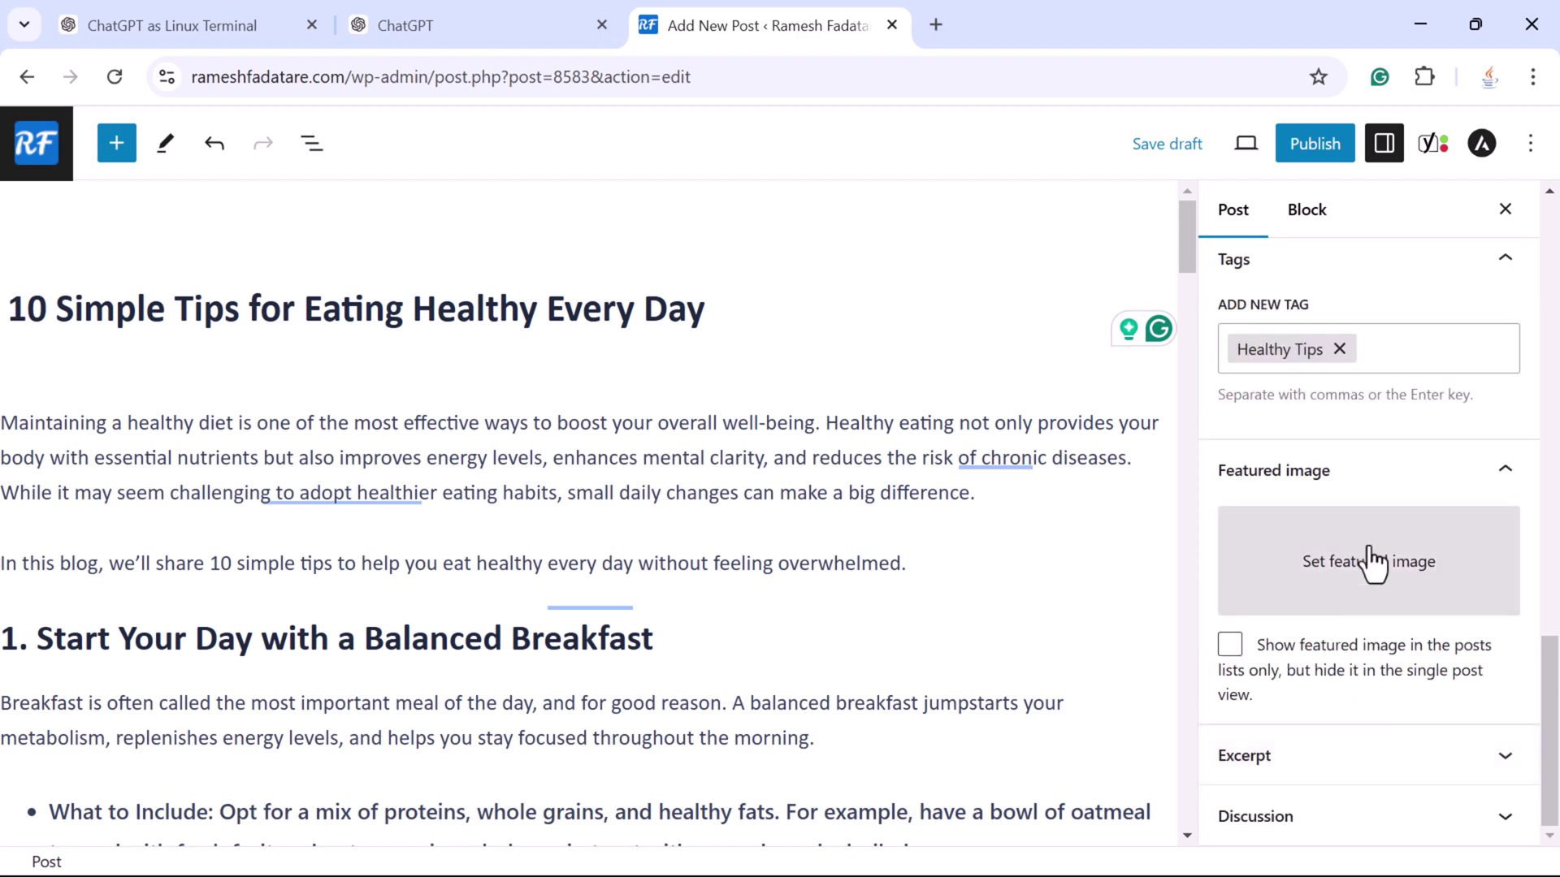
{"action": "scroll", "coordinate": [1371, 585], "scroll_direction": "up", "scroll_amount": 5}
{"action": "left_click", "coordinate": [1313, 154]}
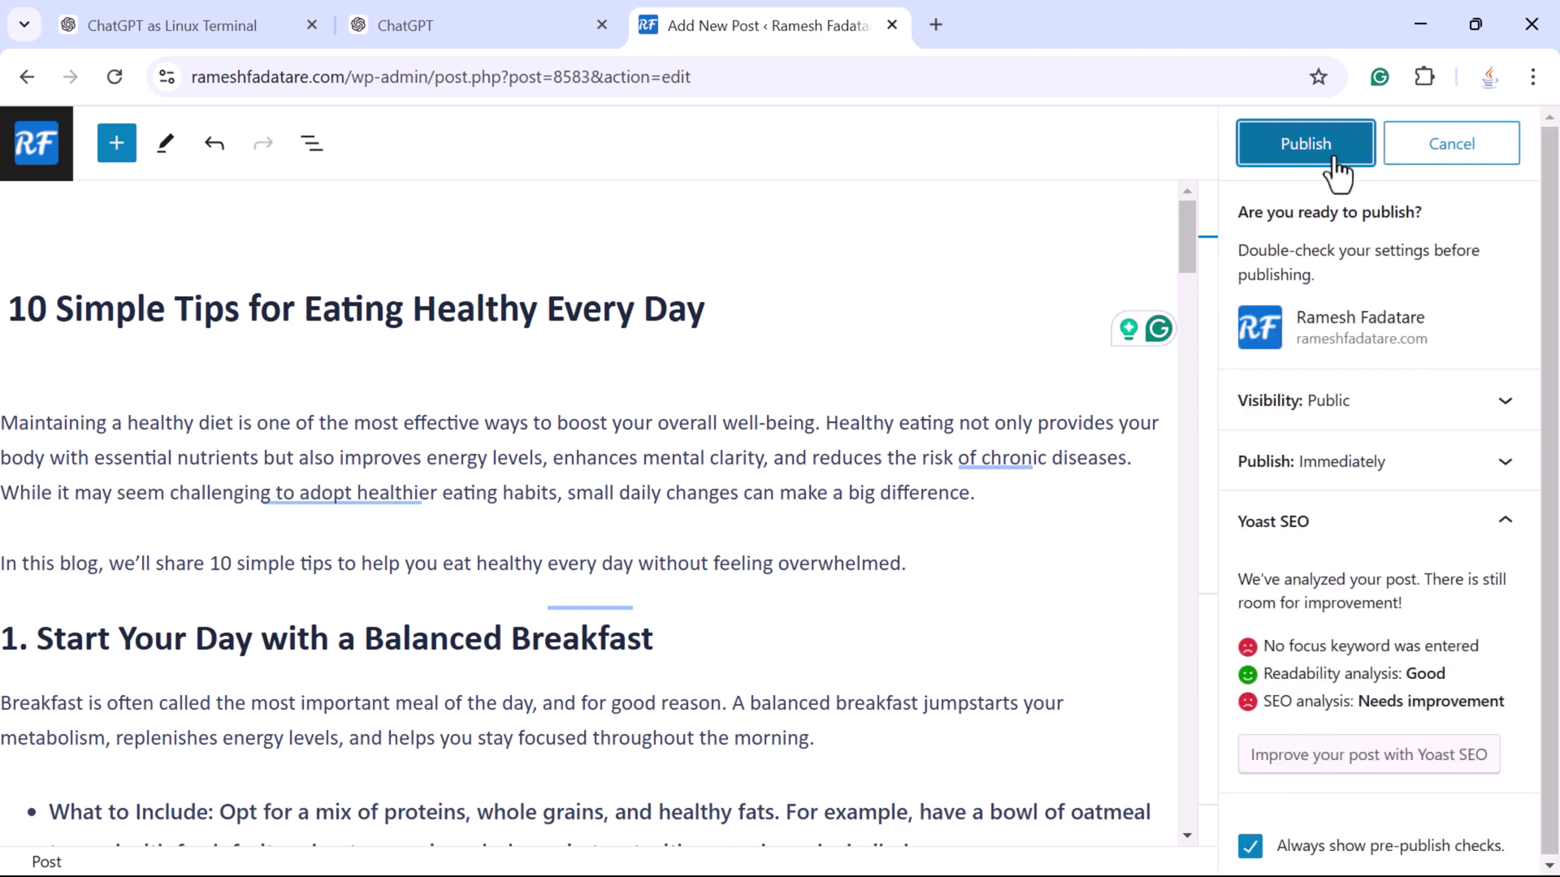
Publish the healthy-eating post and view its live page
{"action": "left_click", "coordinate": [1326, 145]}
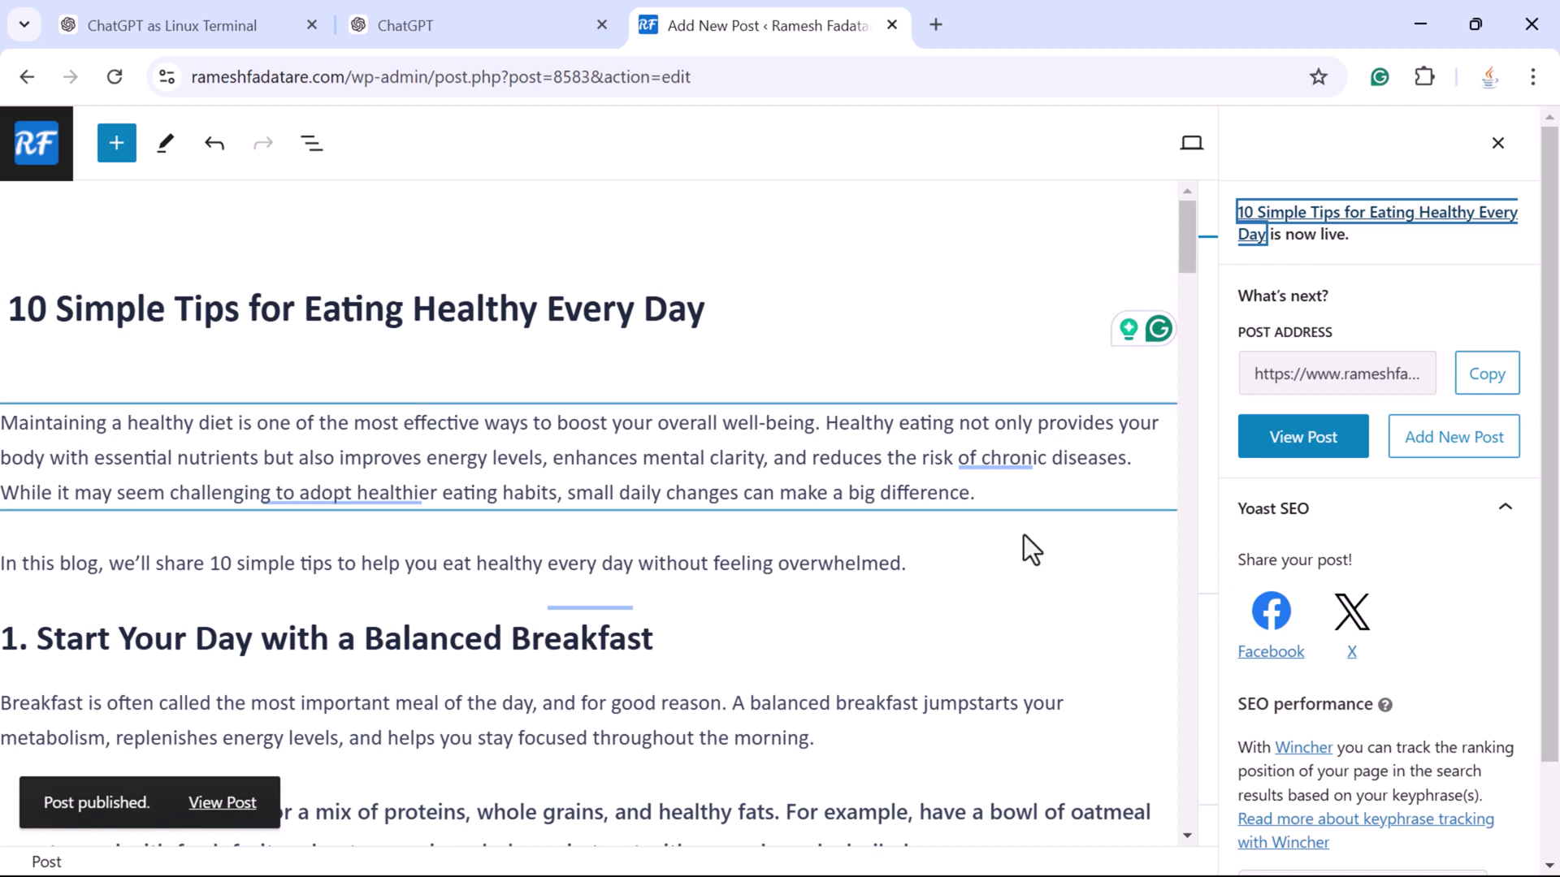
{"action": "left_click", "coordinate": [1313, 445]}
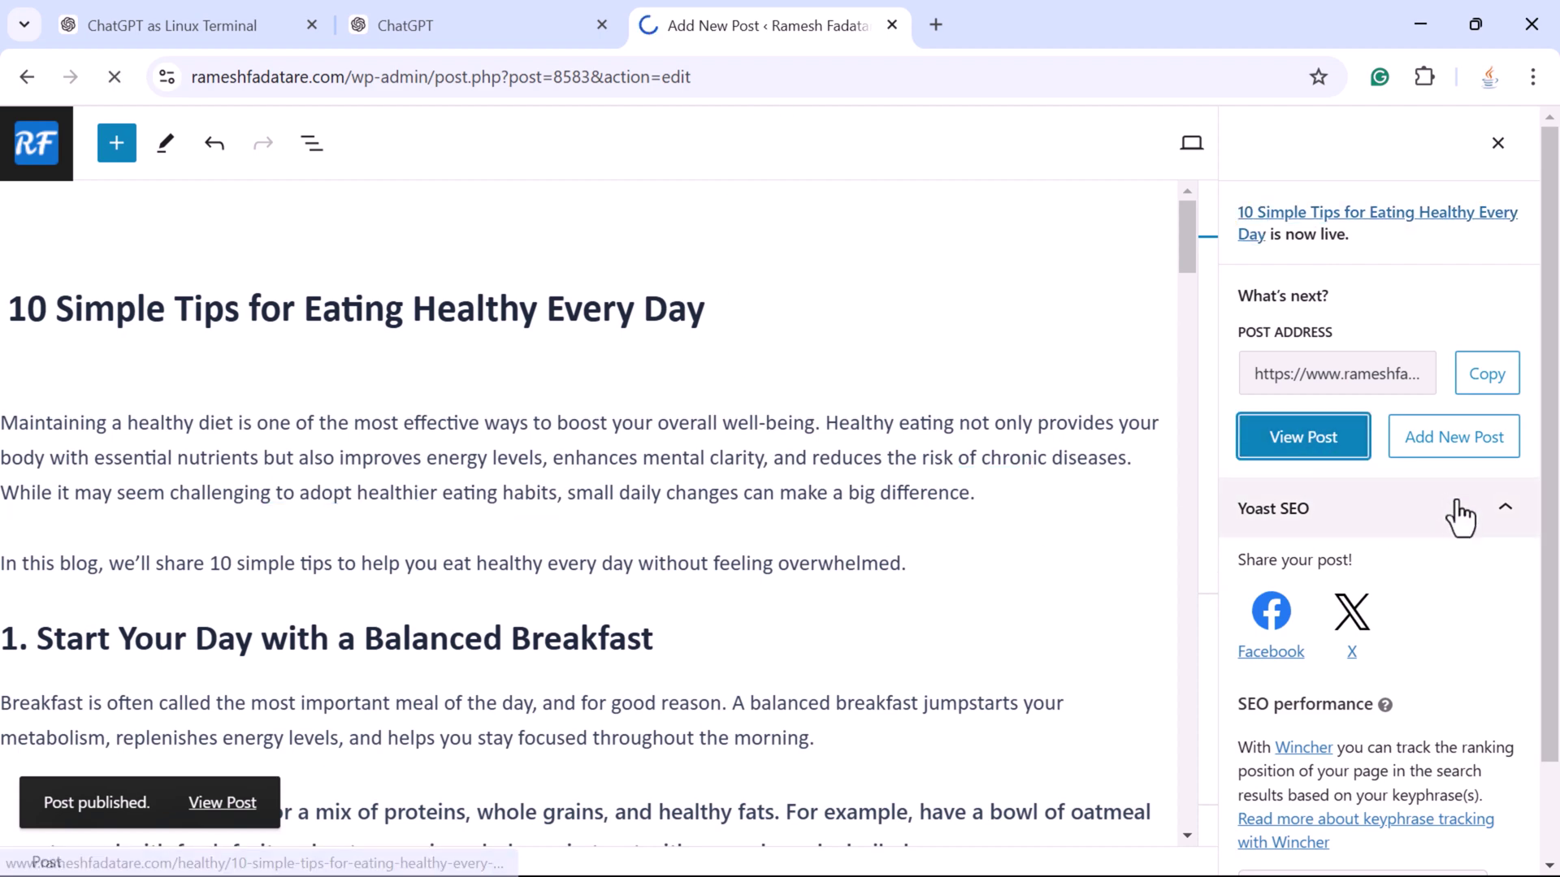
{"action": "scroll", "coordinate": [655, 373], "scroll_direction": "down", "scroll_amount": 6}
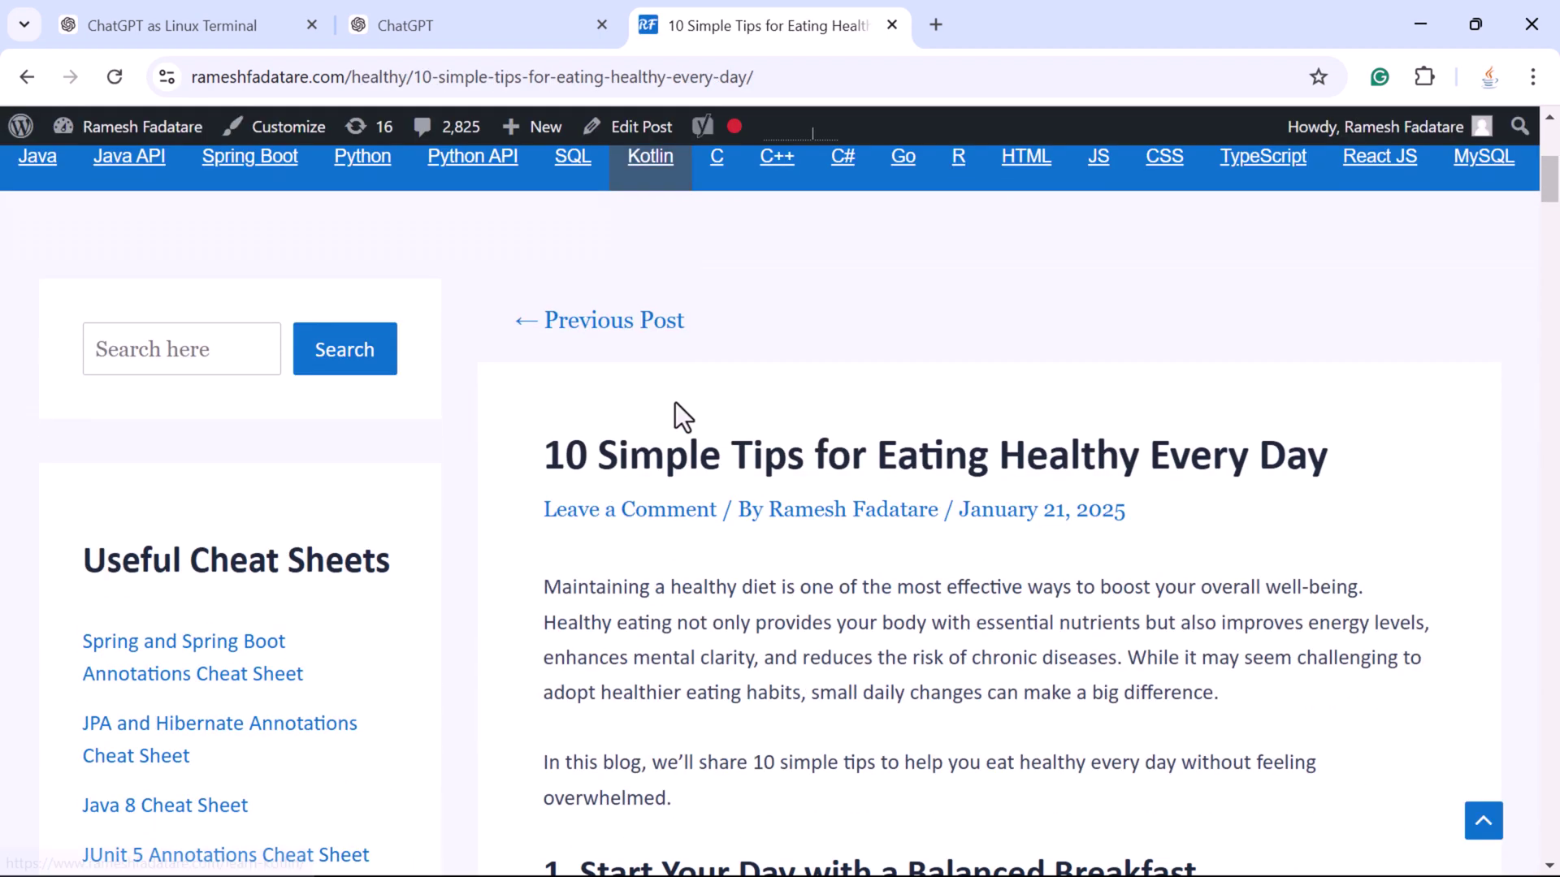
{"action": "scroll", "coordinate": [736, 452], "scroll_direction": "down", "scroll_amount": 3}
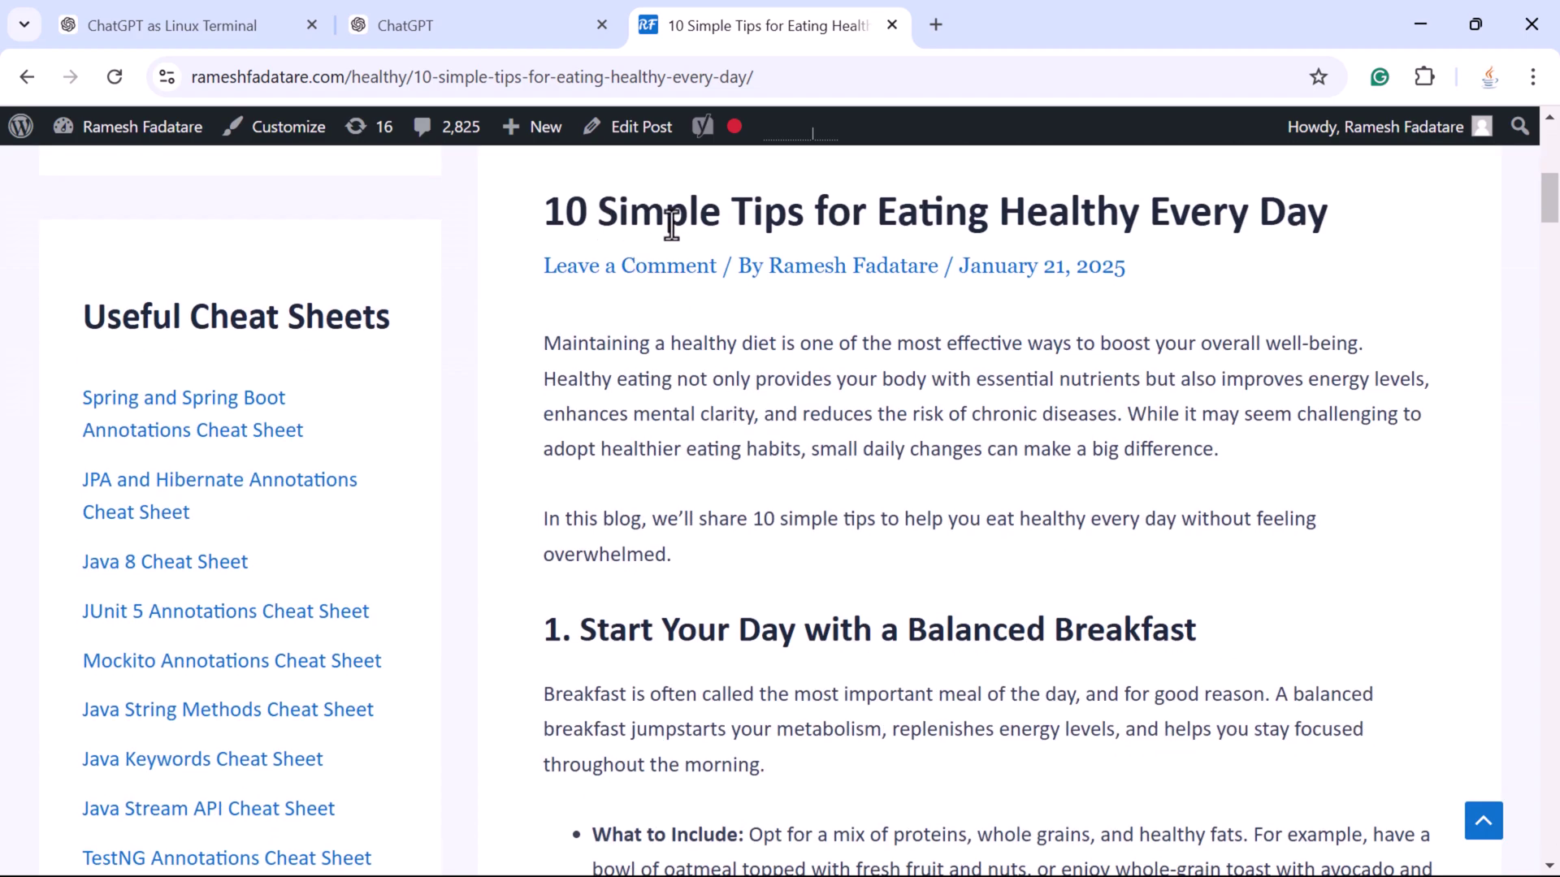
{"action": "scroll", "coordinate": [812, 503], "scroll_direction": "down", "scroll_amount": 20}
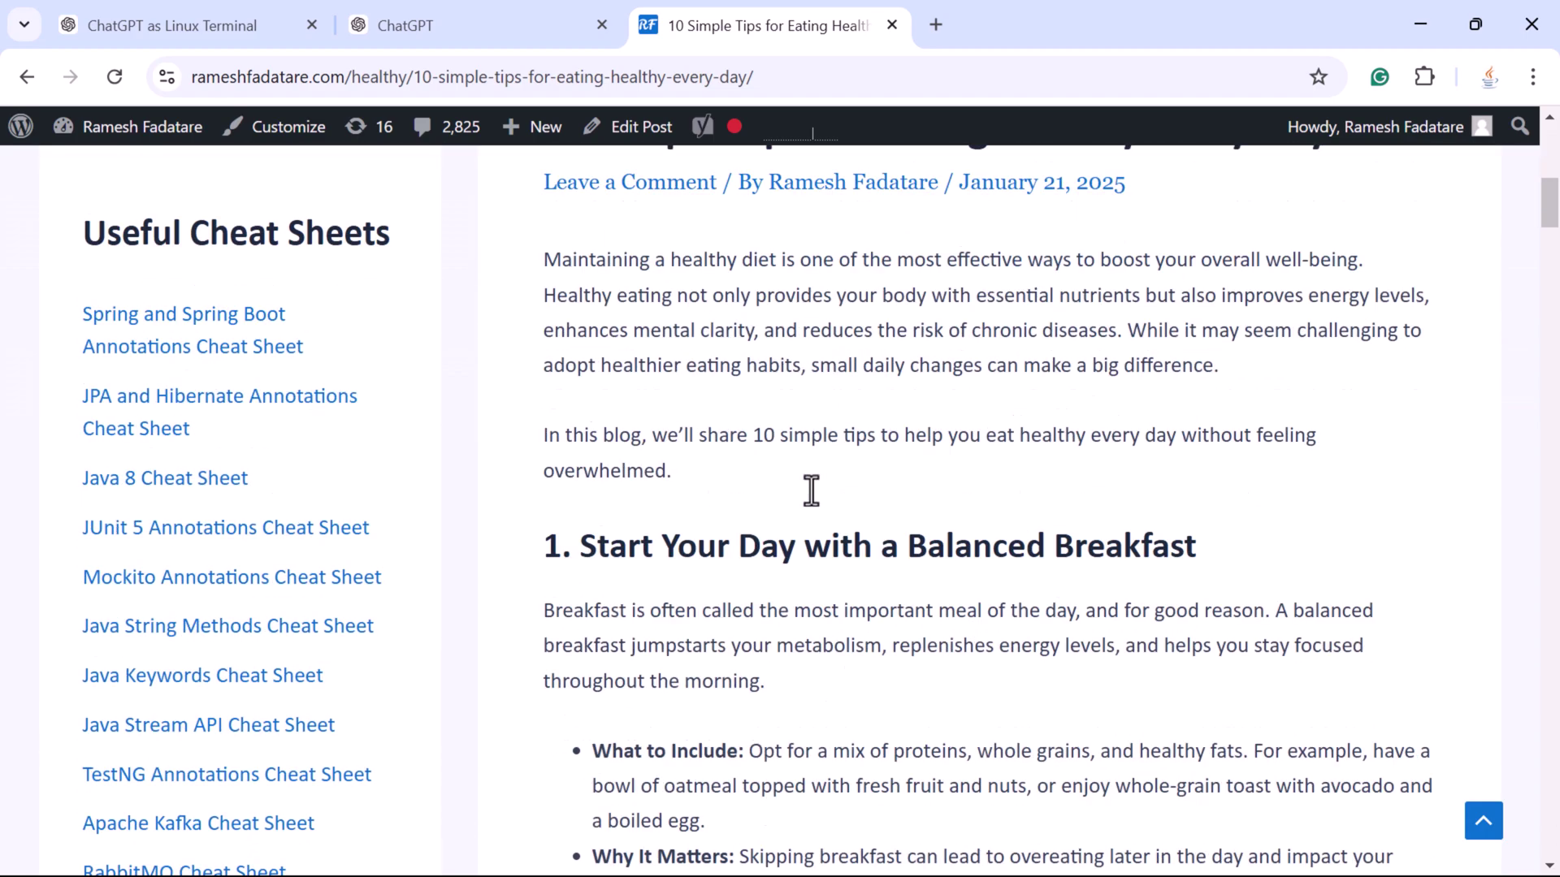
{"action": "scroll", "coordinate": [837, 546], "scroll_direction": "down", "scroll_amount": 18}
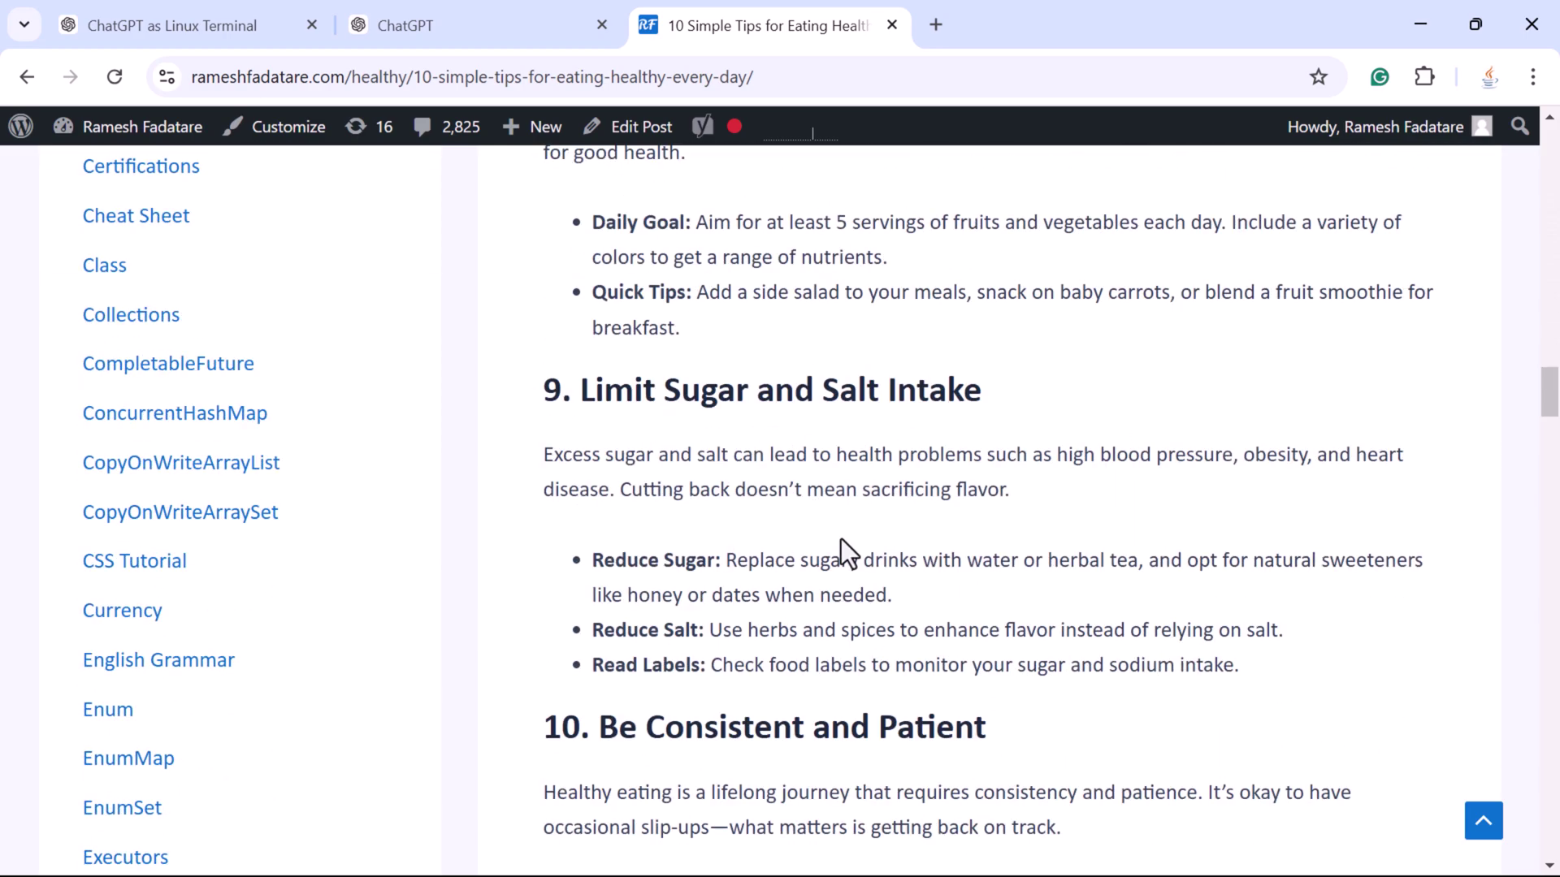
{"action": "scroll", "coordinate": [841, 563], "scroll_direction": "up", "scroll_amount": 20}
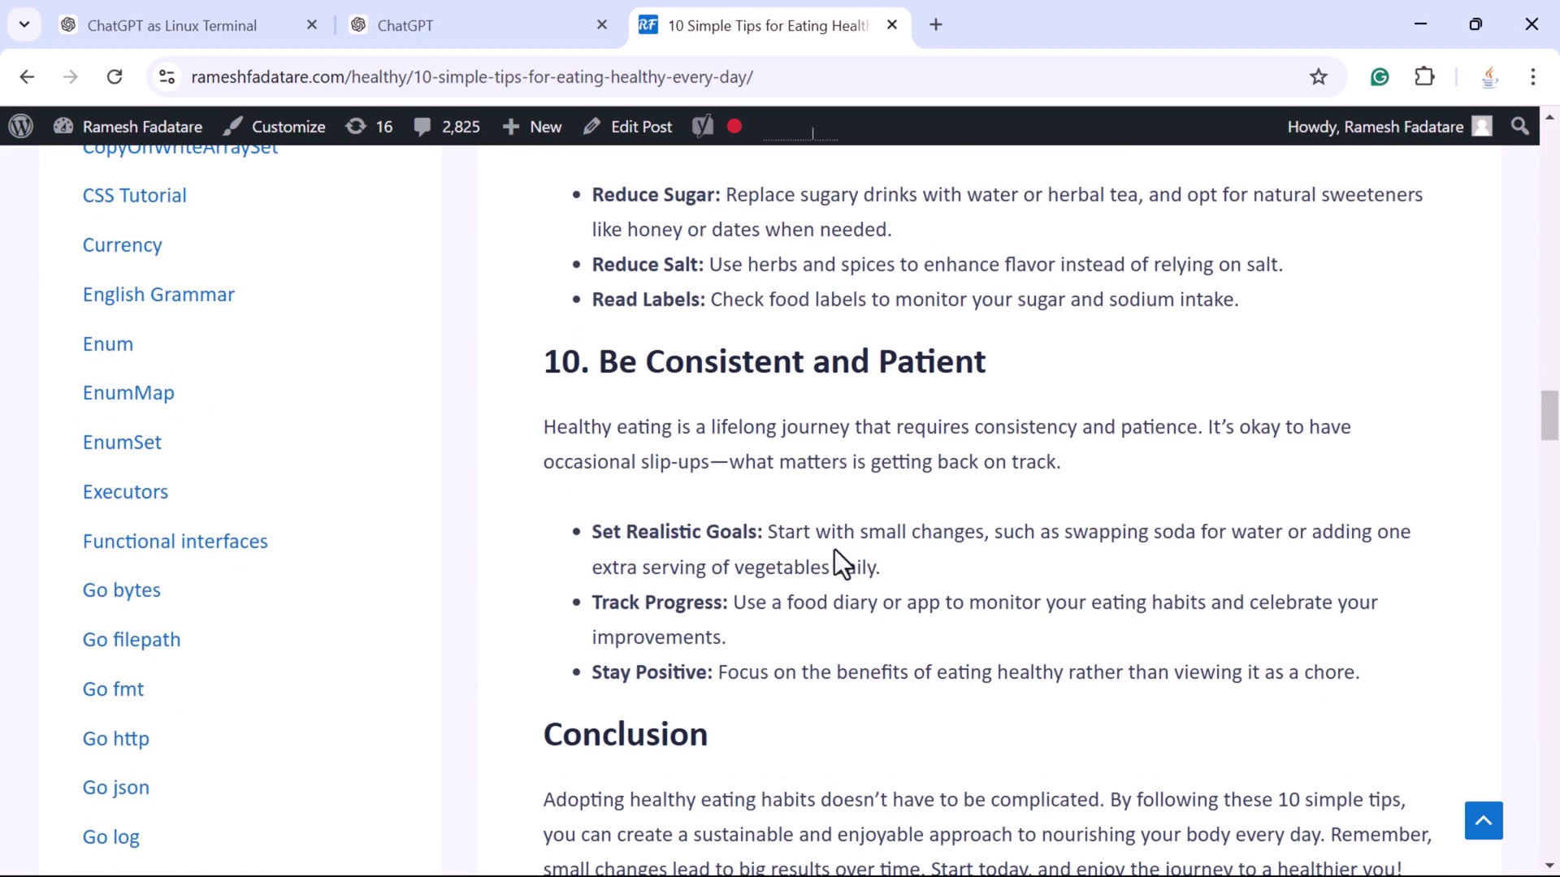